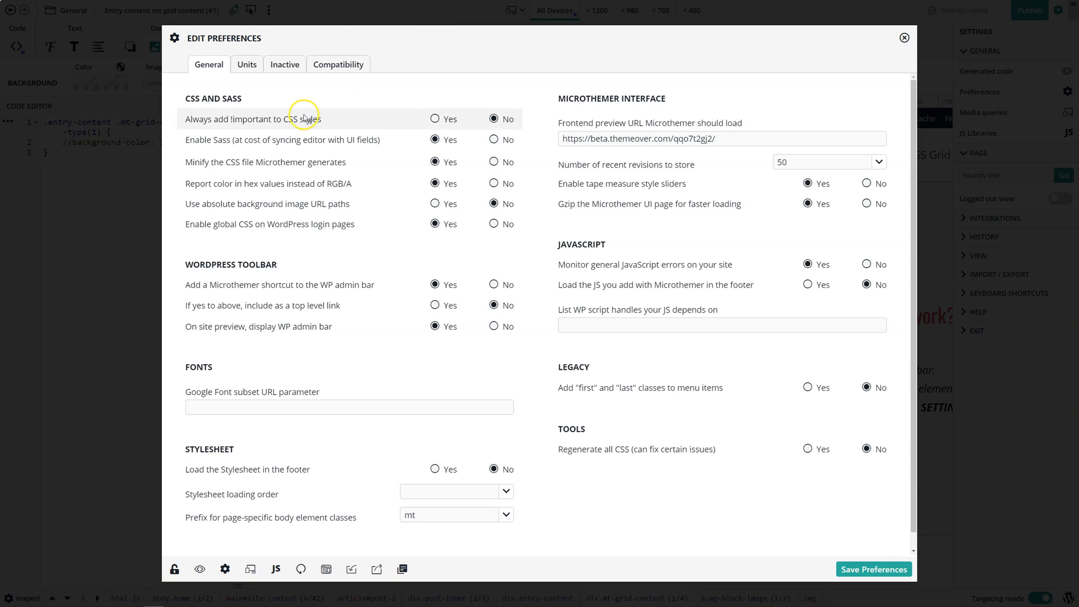
Leave the preferences and set the background repeat of the selected grid content element to repeat
{"action": "mouse_move", "coordinate": [283, 120]}
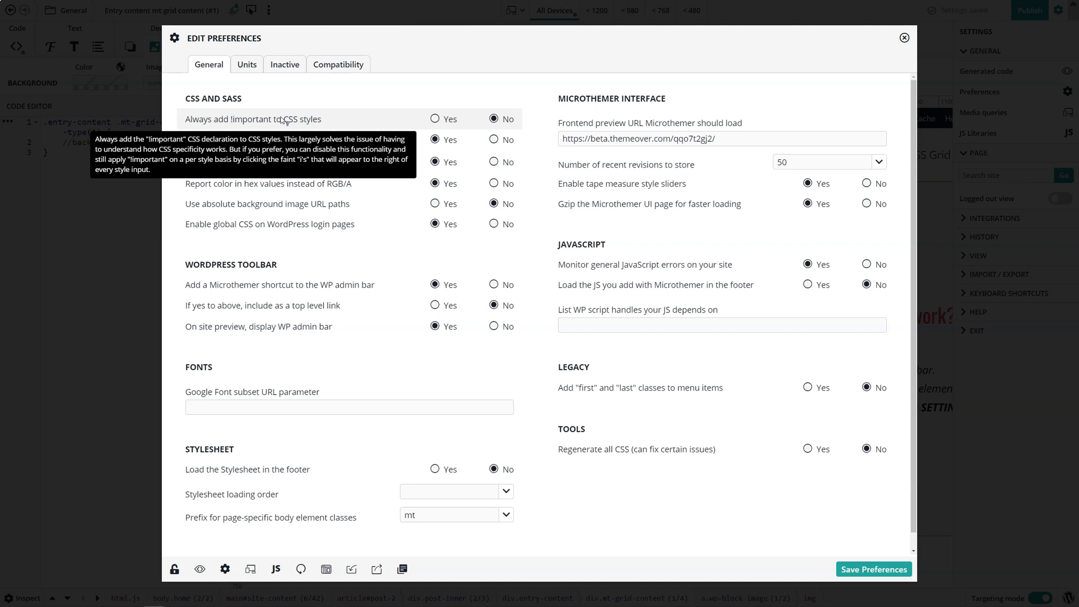
{"action": "key", "text": "Escape"}
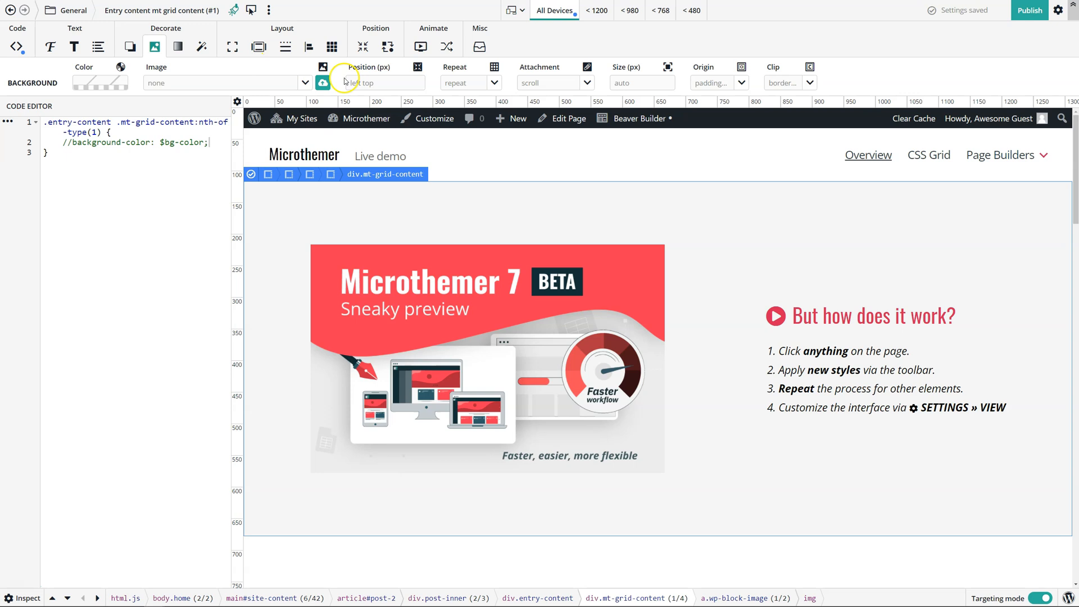
{"action": "left_click", "coordinate": [494, 82]}
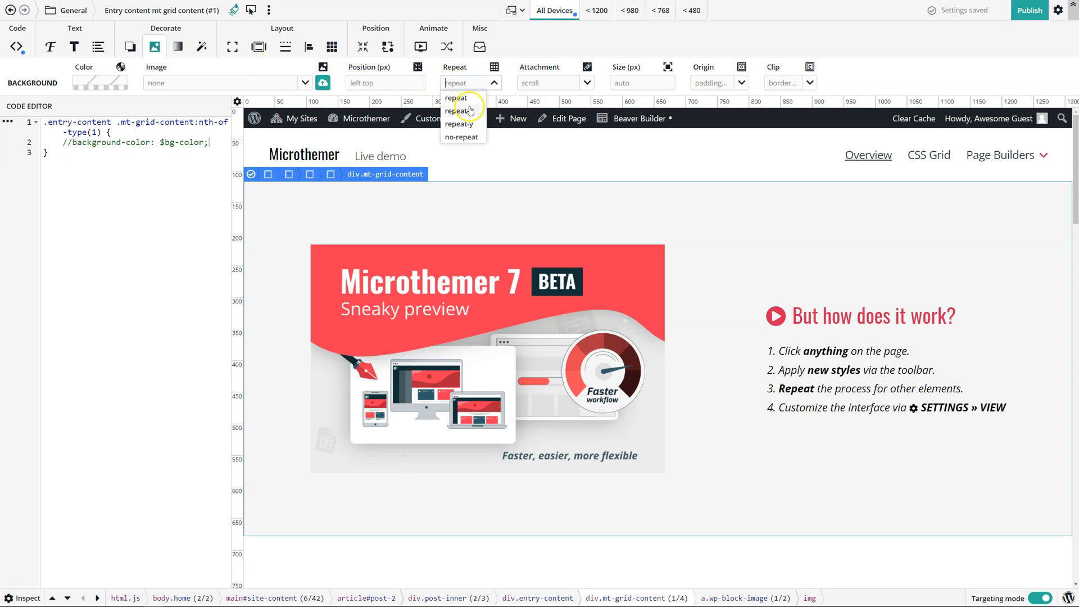
{"action": "left_click", "coordinate": [463, 98]}
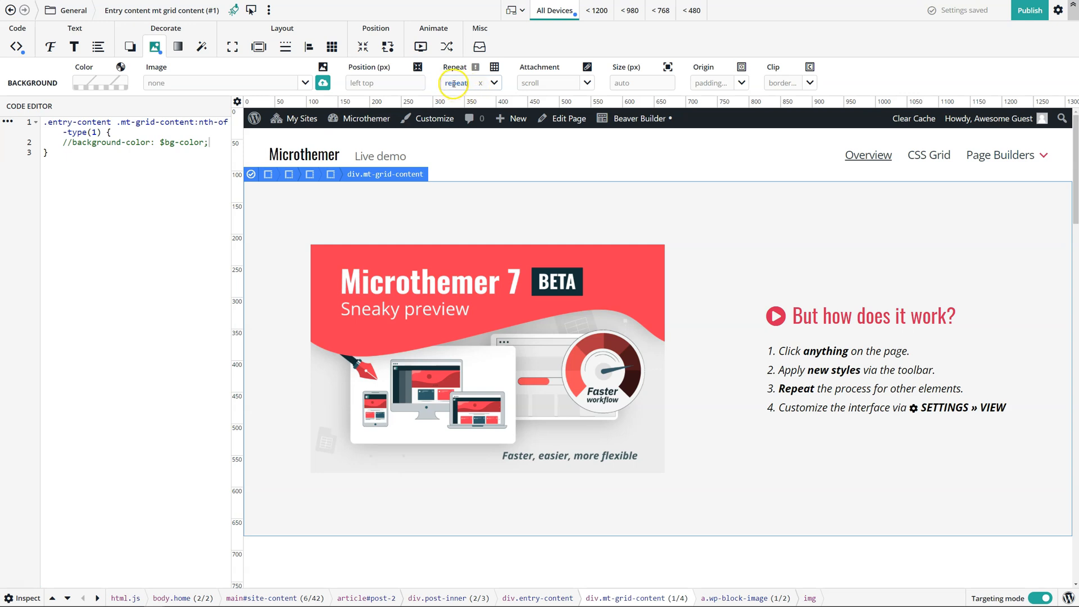
{"action": "left_click", "coordinate": [470, 83]}
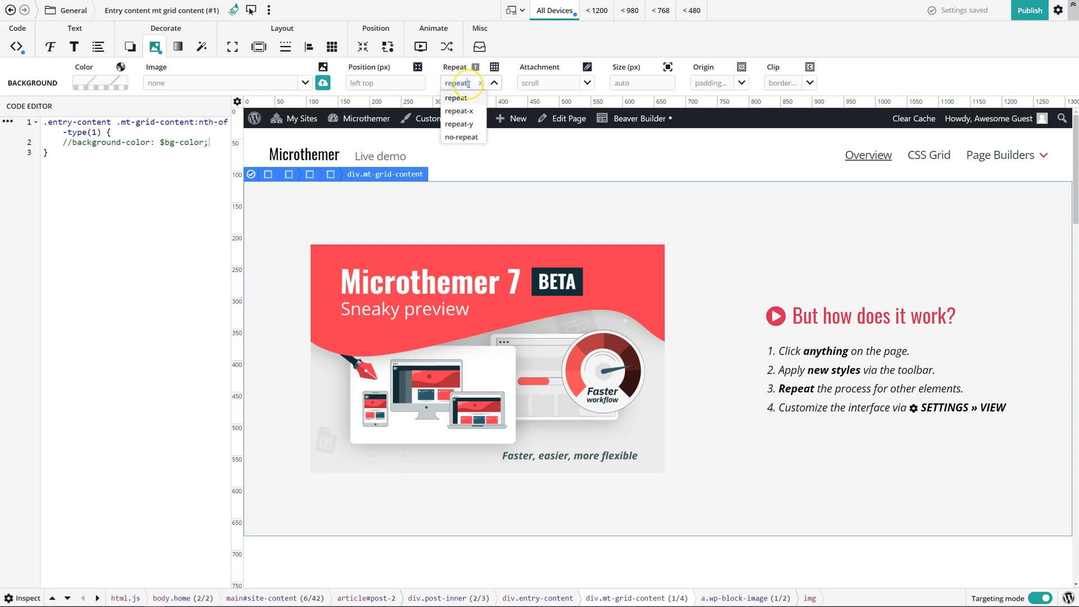
{"action": "left_click", "coordinate": [573, 48]}
Toggle the !important flag on the background repeat value on and back off
{"action": "left_click", "coordinate": [475, 68]}
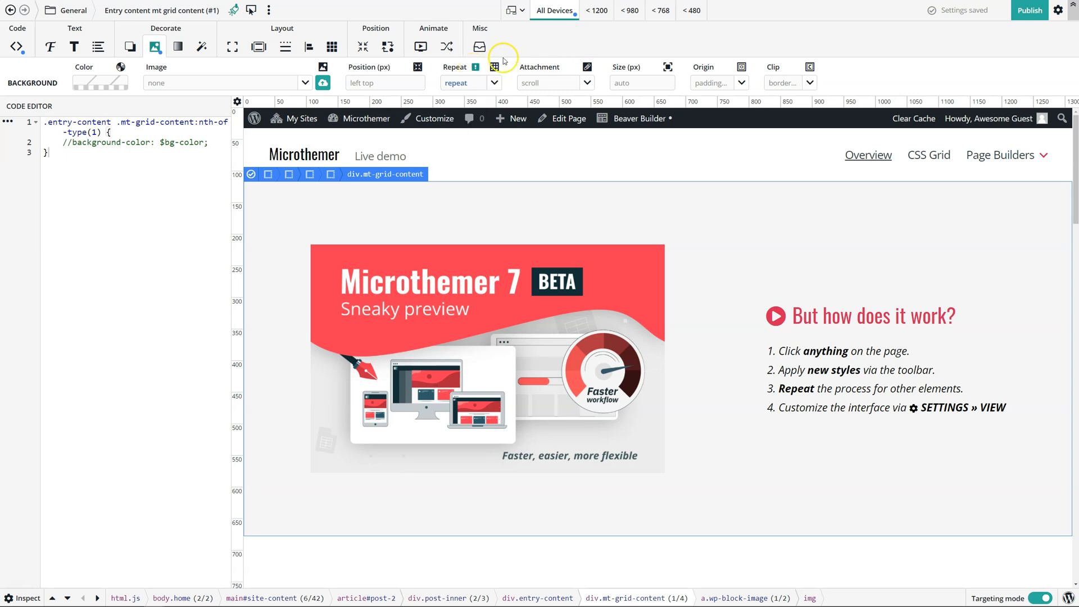
{"action": "left_click", "coordinate": [459, 82]}
{"action": "left_click", "coordinate": [476, 68]}
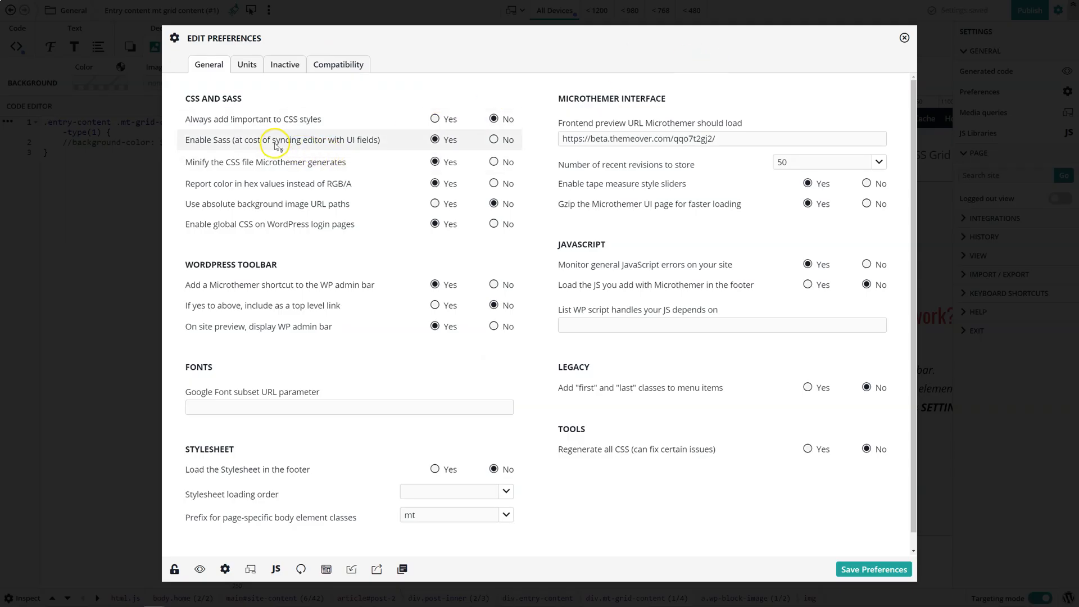
Leave the preferences and enable the full code editor view to inspect the global SCSS variable $bg-color
{"action": "mouse_move", "coordinate": [278, 144]}
{"action": "key", "text": "Escape"}
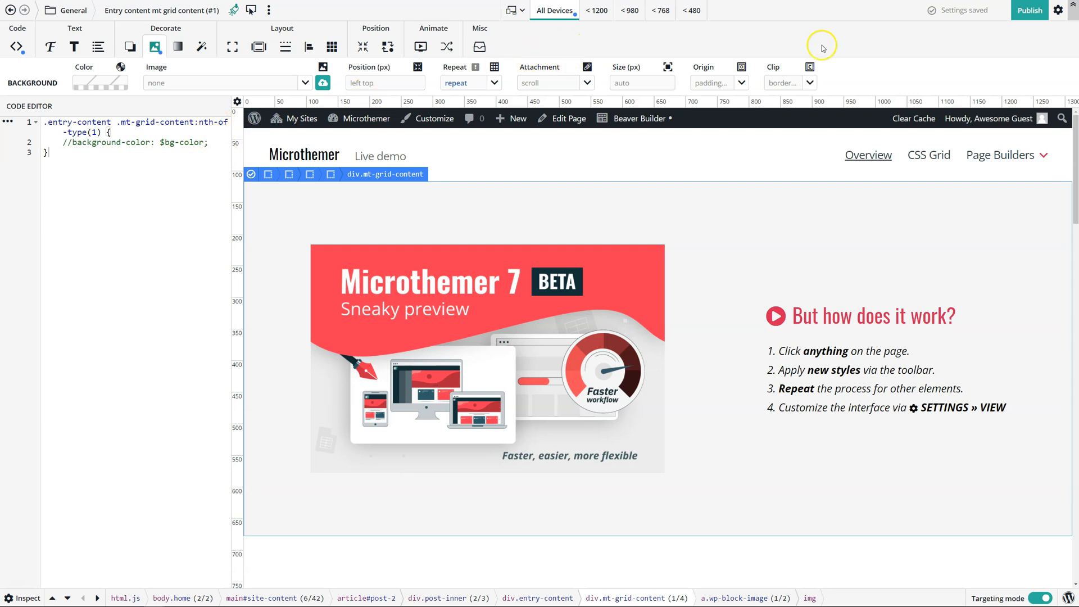
{"action": "left_click", "coordinate": [1059, 11]}
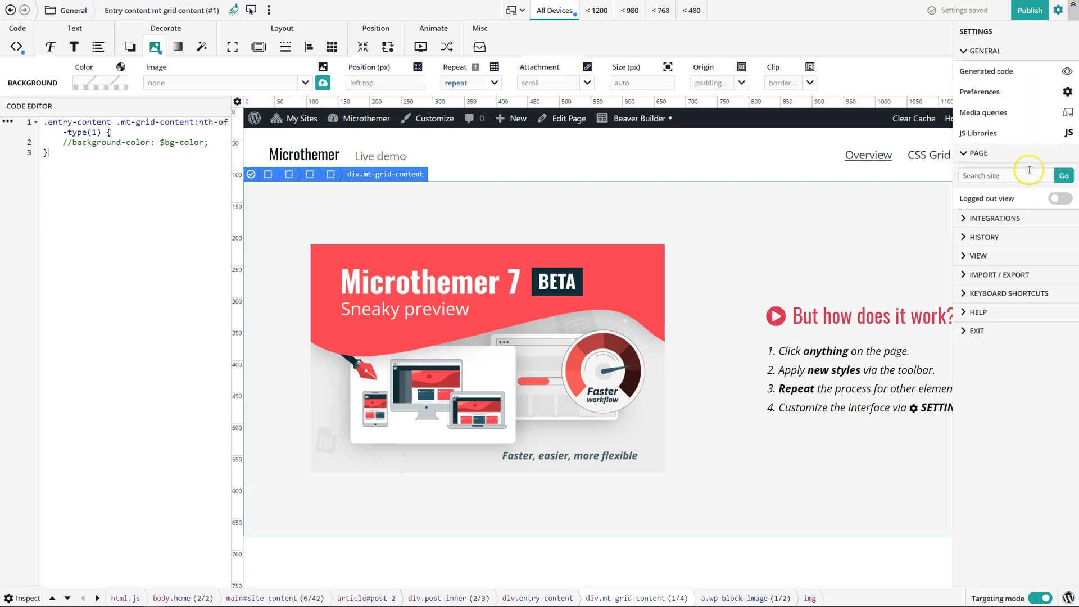
{"action": "left_click", "coordinate": [976, 255]}
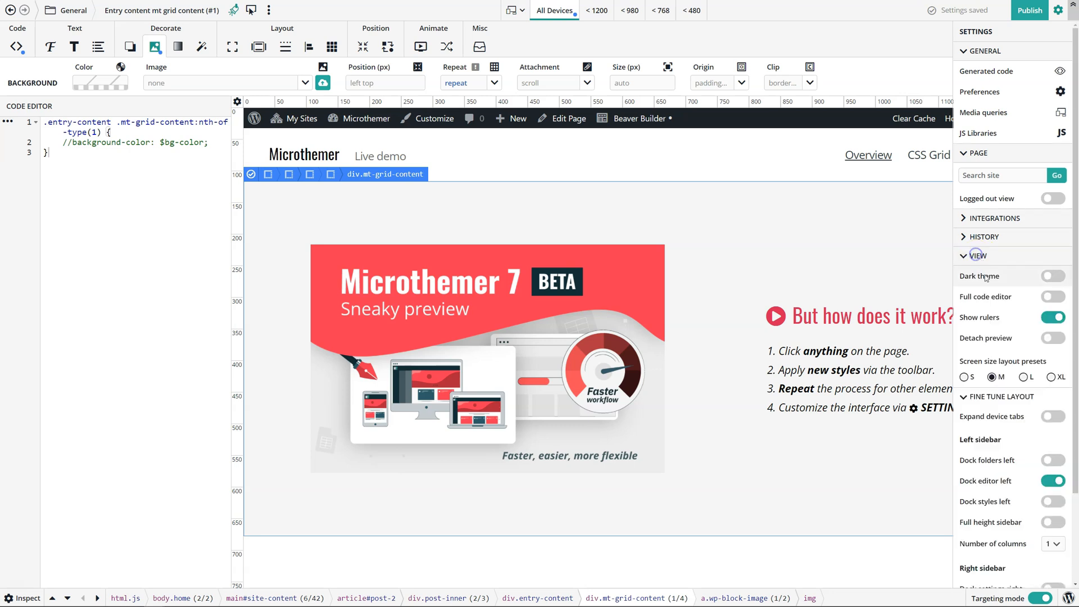
{"action": "left_click", "coordinate": [1053, 297]}
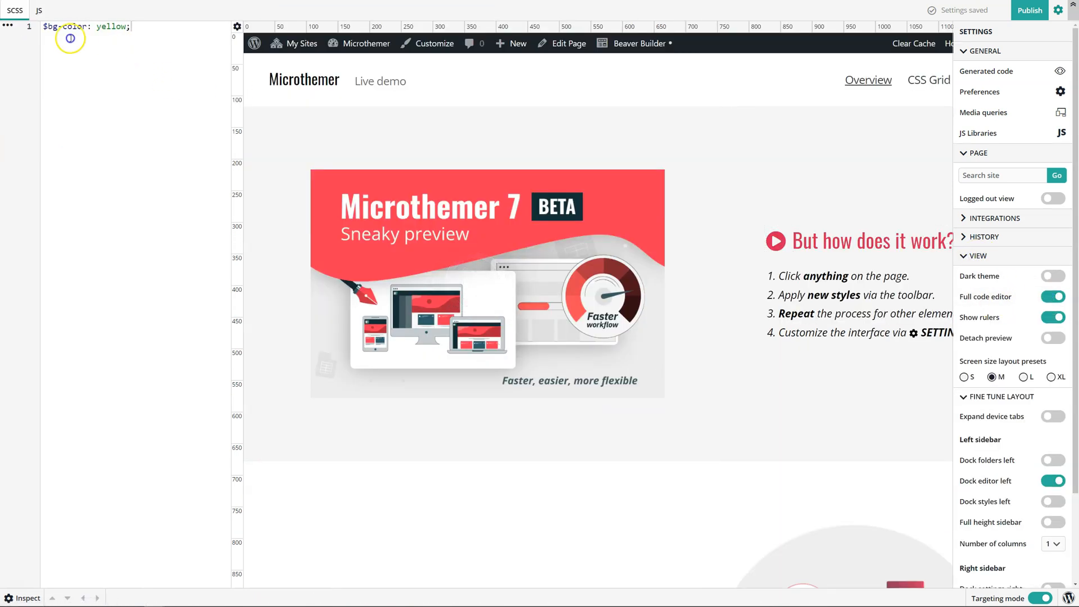
{"action": "left_click", "coordinate": [139, 26]}
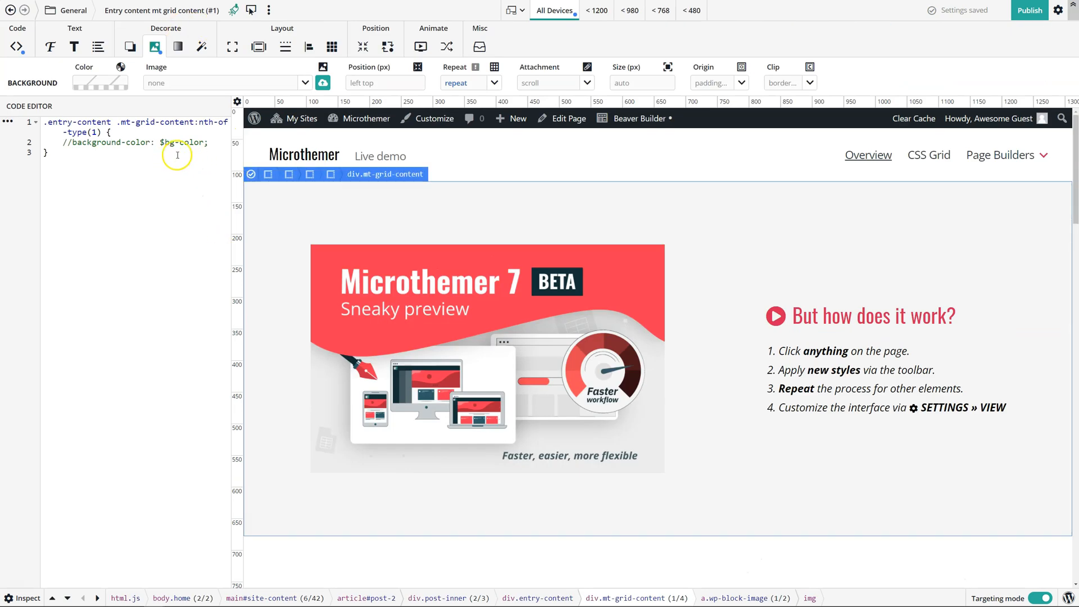
Uncomment the background-color: $bg-color declaration in the grid content rule, and comment it out again with //
{"action": "left_click", "coordinate": [62, 142]}
{"action": "key", "text": "Delete"}
{"action": "key", "text": "Delete"}
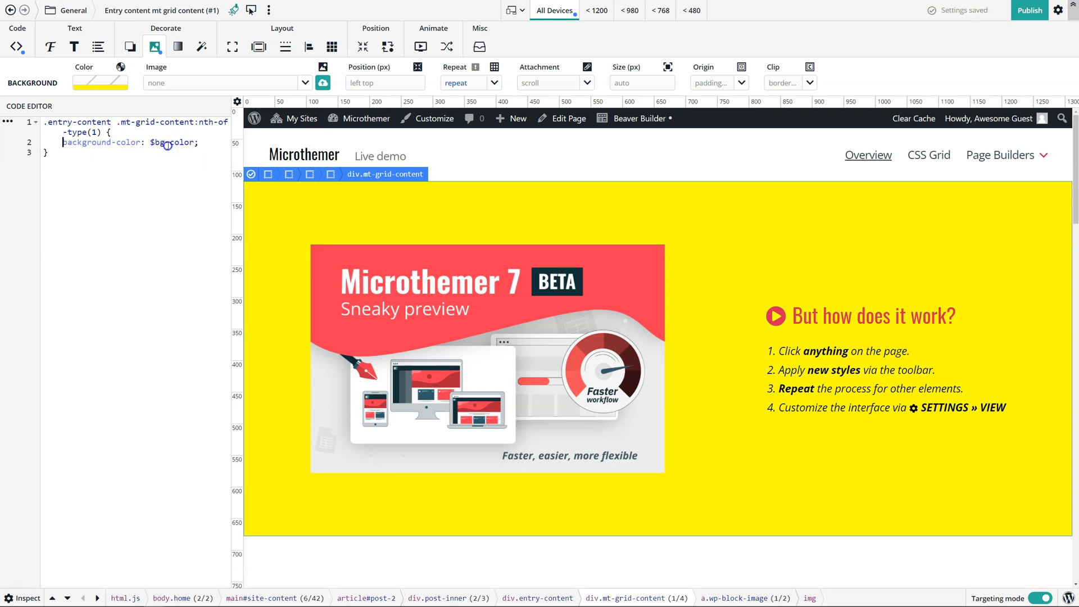
{"action": "left_click_drag", "start_coordinate": [150, 142], "coordinate": [194, 143]}
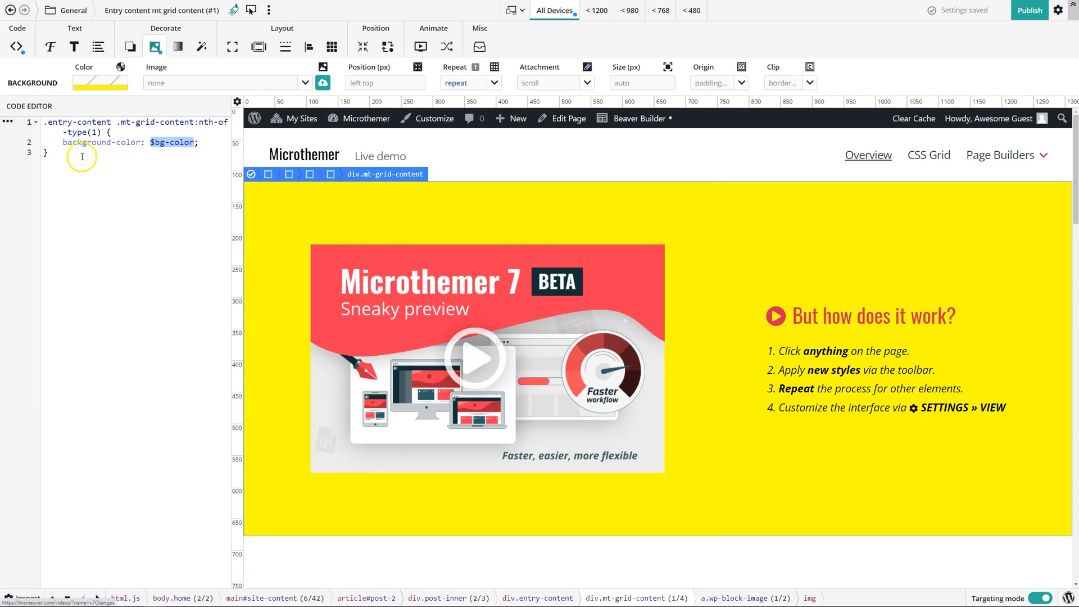
{"action": "left_click", "coordinate": [63, 143]}
{"action": "type", "text": "//"}
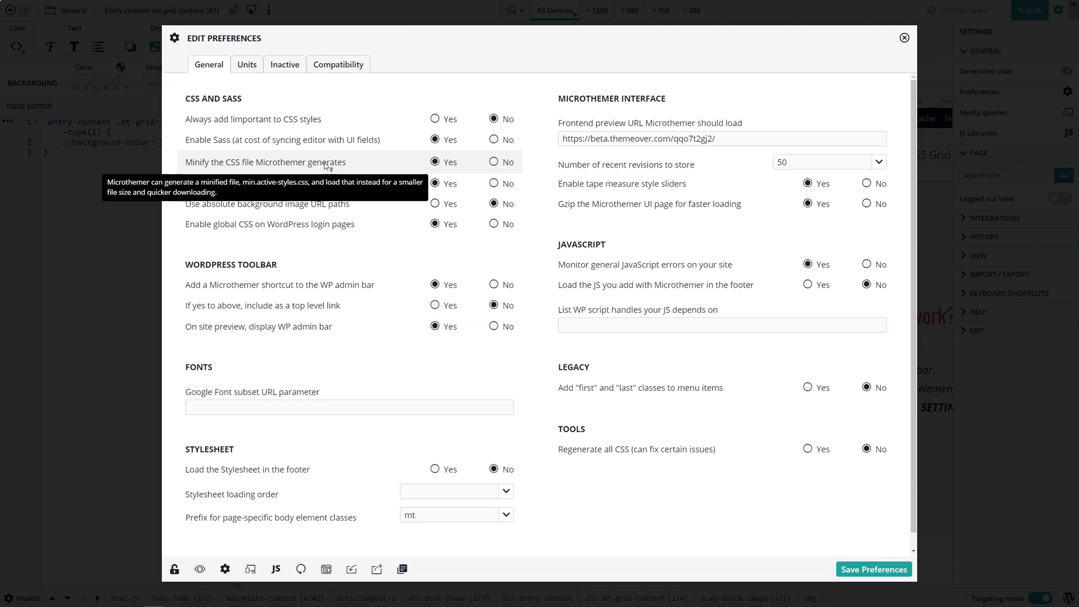
Check the hex color reporting preference and temporarily reactivate the $bg-color declaration to preview the background color field, restoring its // comment
{"action": "left_click", "coordinate": [355, 183]}
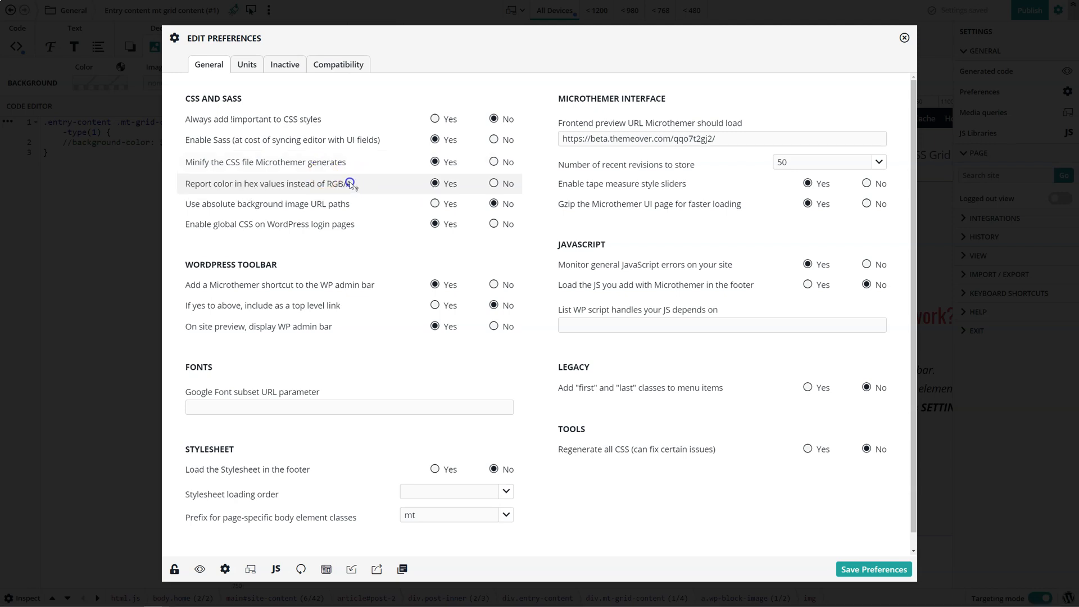
{"action": "mouse_move", "coordinate": [332, 183]}
{"action": "key", "text": "Escape"}
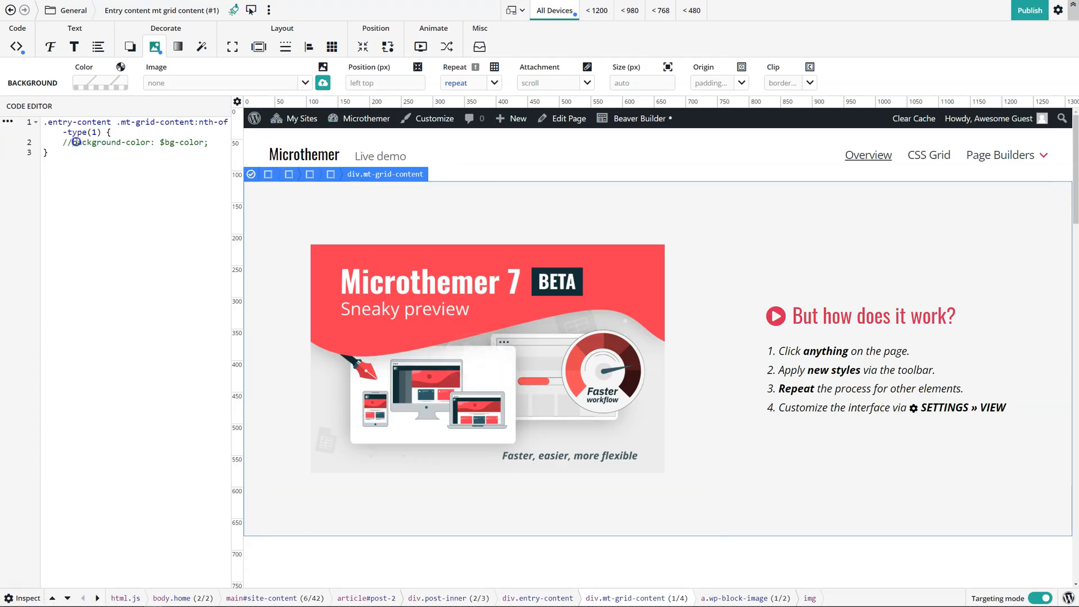
{"action": "left_click_drag", "start_coordinate": [72, 144], "coordinate": [63, 145]}
{"action": "key", "text": "BackSpace"}
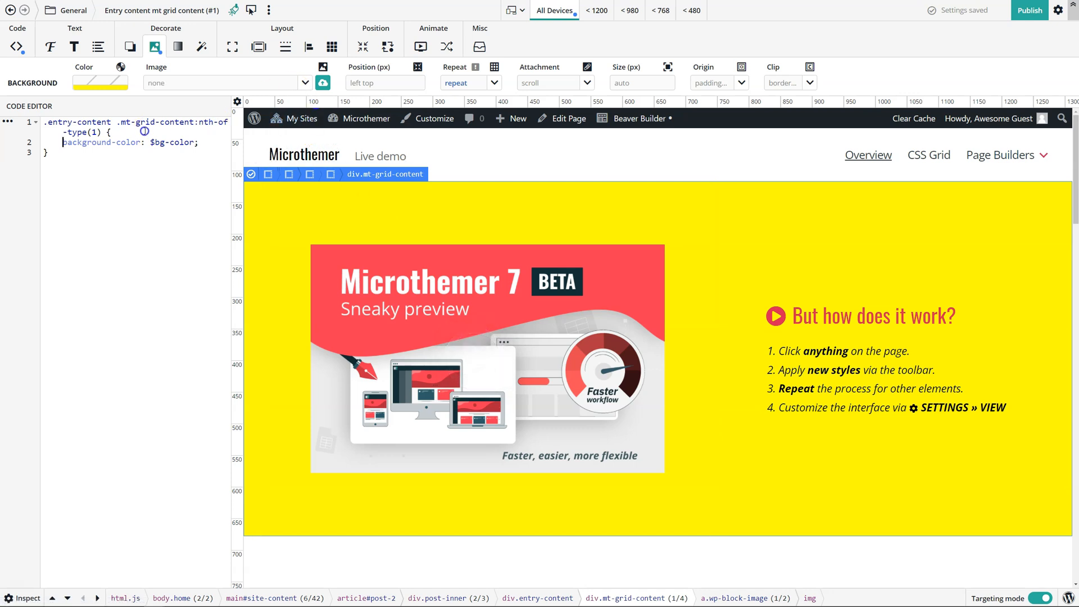
{"action": "type", "text": "//"}
Apply the suggested microthemer-logo-300x300.png as the background image and inspect its URL path
{"action": "left_click", "coordinate": [305, 83]}
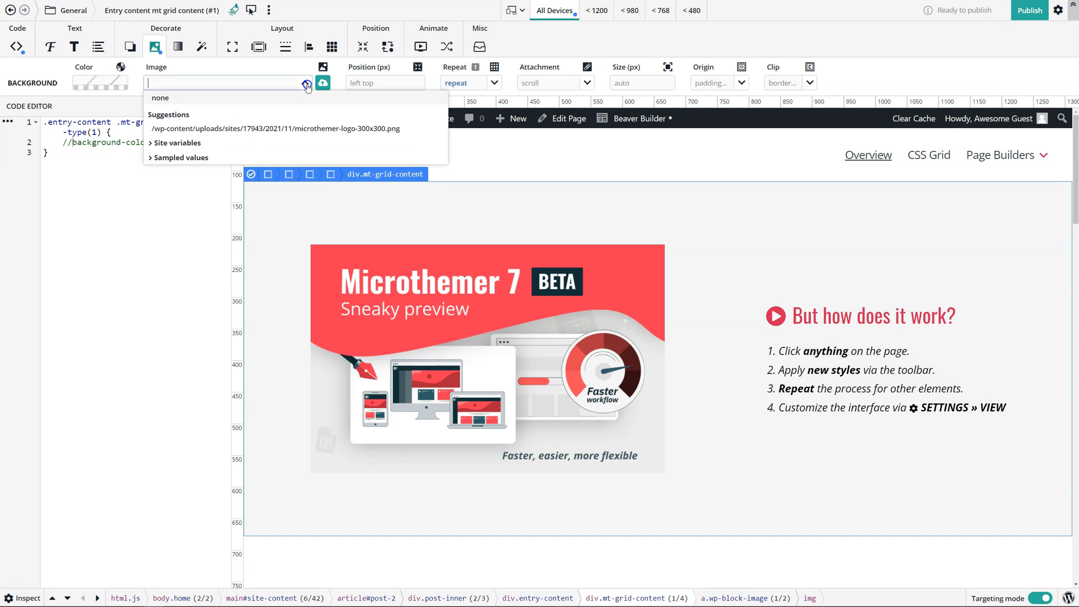
{"action": "left_click", "coordinate": [208, 130]}
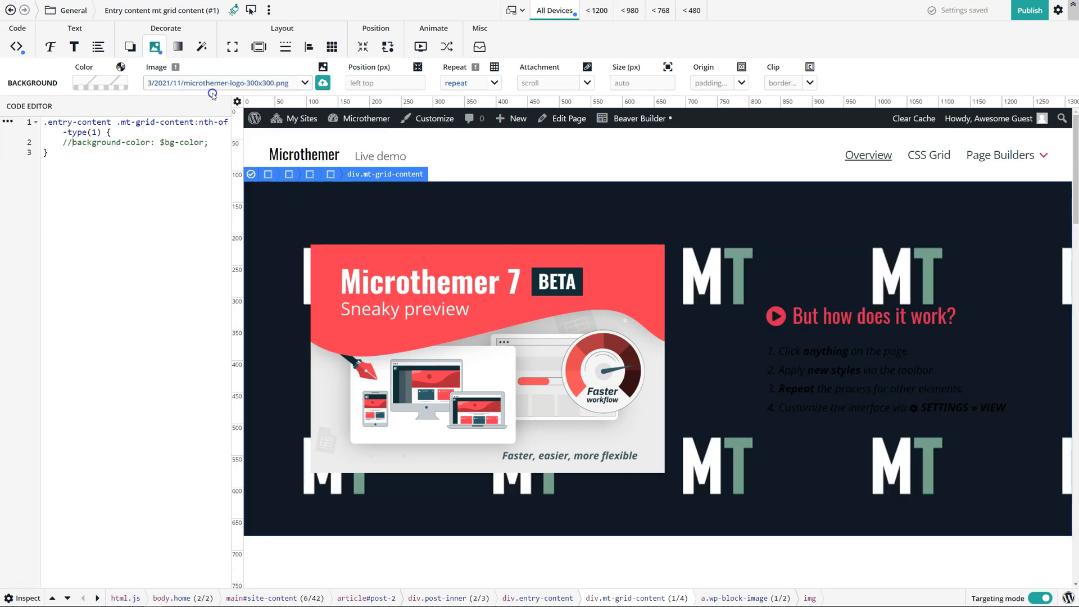
{"action": "left_click_drag", "start_coordinate": [194, 84], "coordinate": [132, 86]}
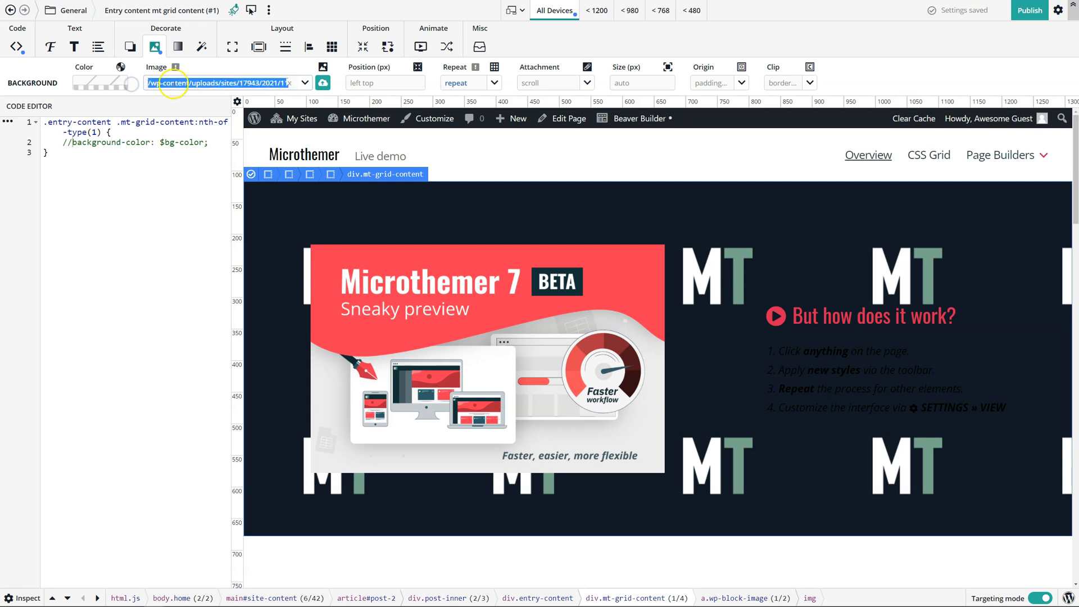
{"action": "left_click", "coordinate": [146, 83]}
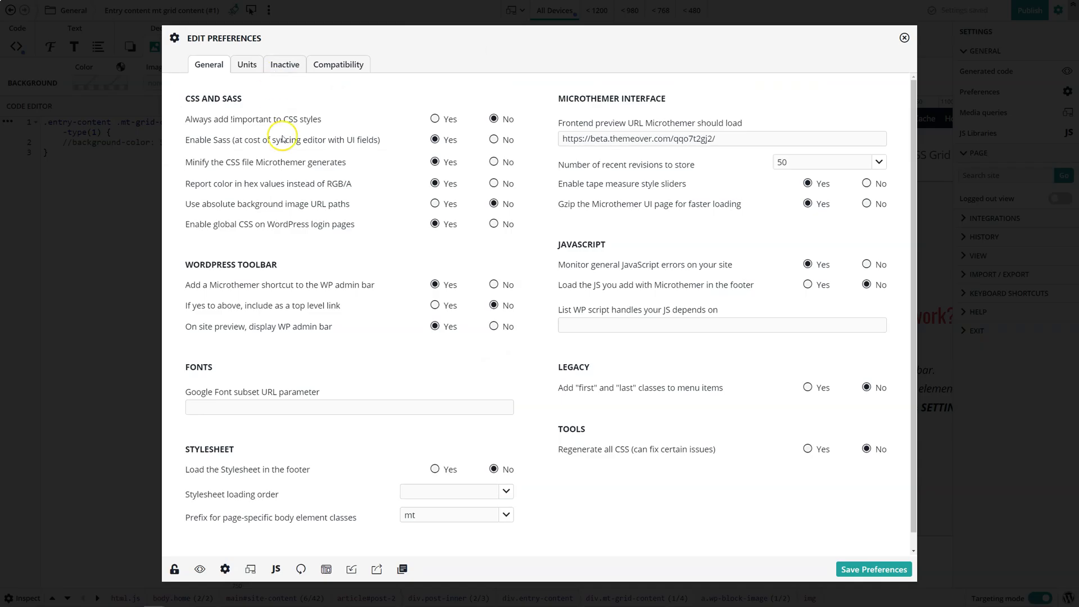
Review the preference for absolute background image URL paths and leave the preferences
{"action": "mouse_move", "coordinate": [278, 205]}
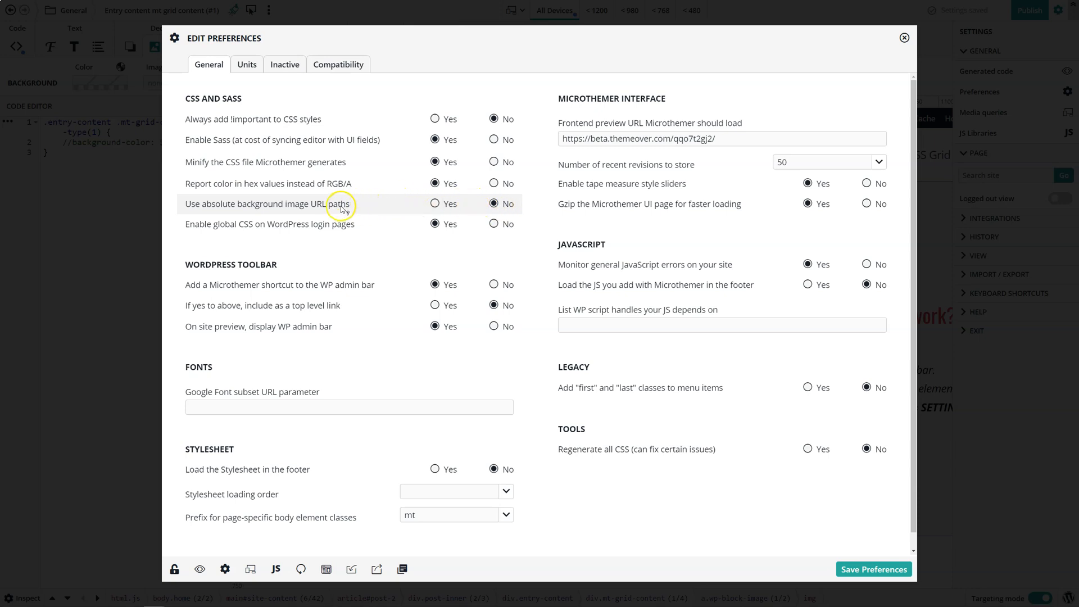
{"action": "left_click", "coordinate": [379, 202]}
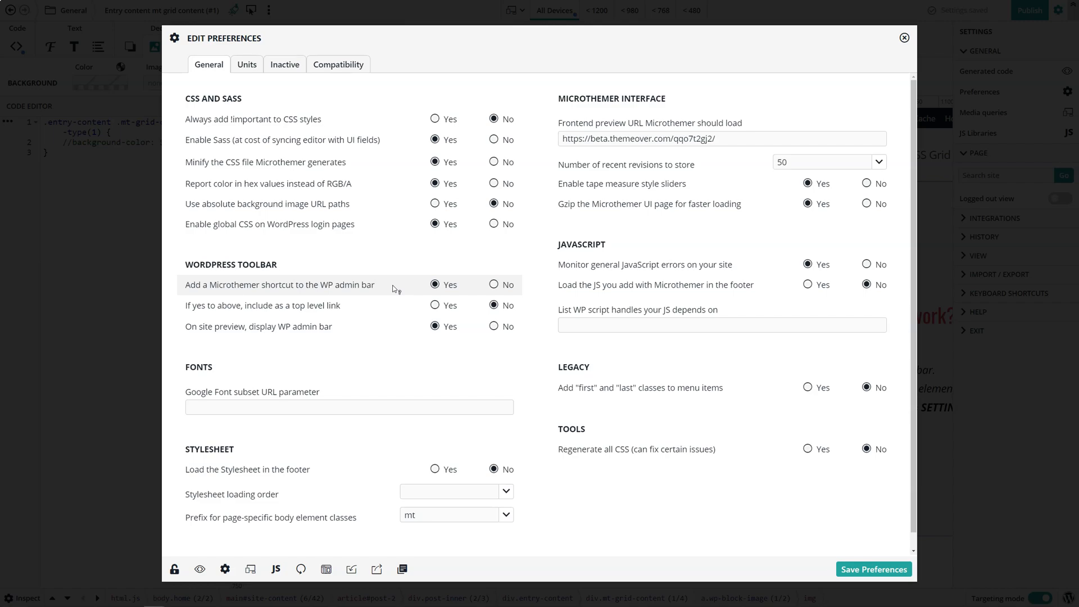
{"action": "key", "text": "Escape"}
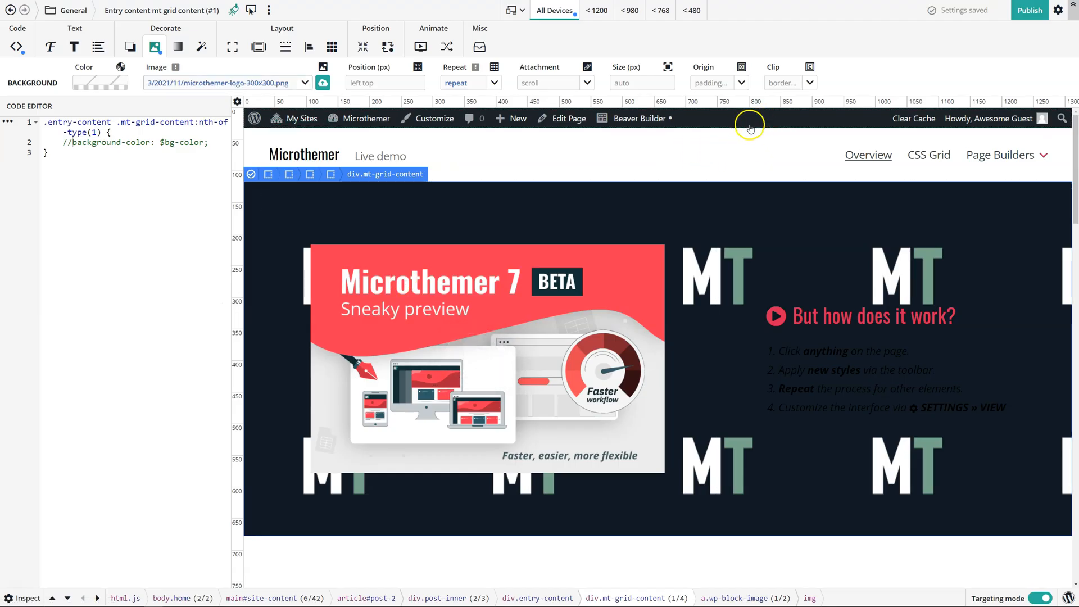
Go to the WordPress dashboard and inspect the Microthemer shortcut under the site name in the admin bar
{"action": "mouse_move", "coordinate": [1067, 599]}
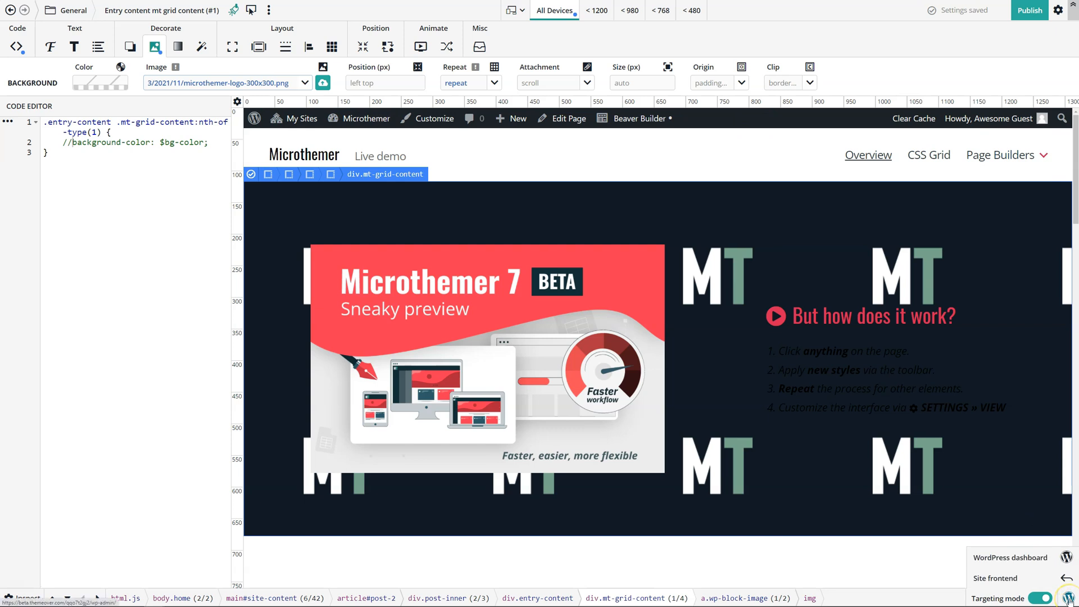
{"action": "left_click", "coordinate": [1010, 557]}
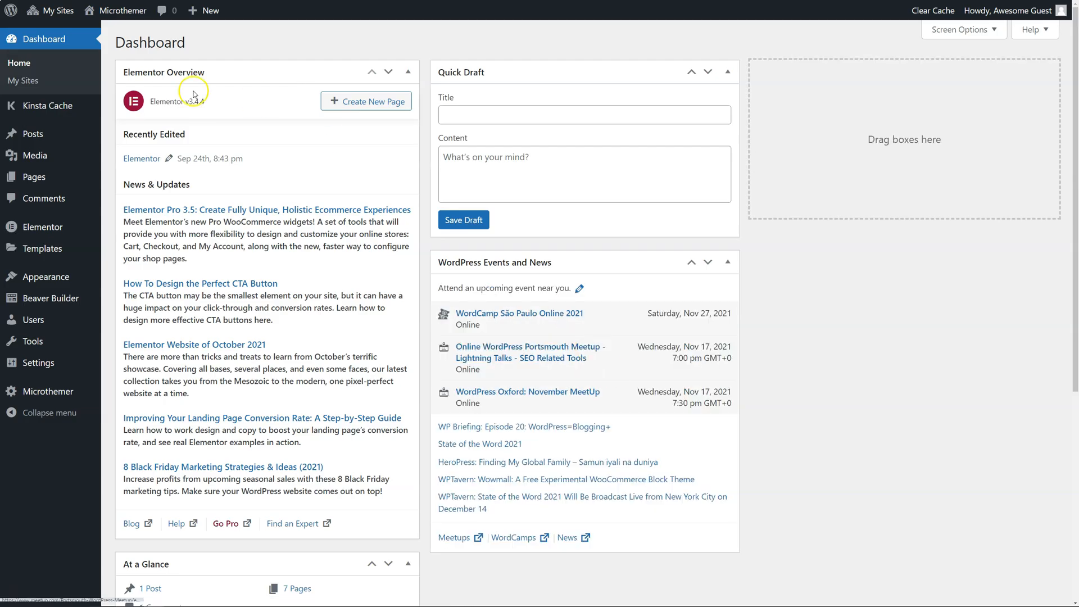
{"action": "mouse_move", "coordinate": [130, 13]}
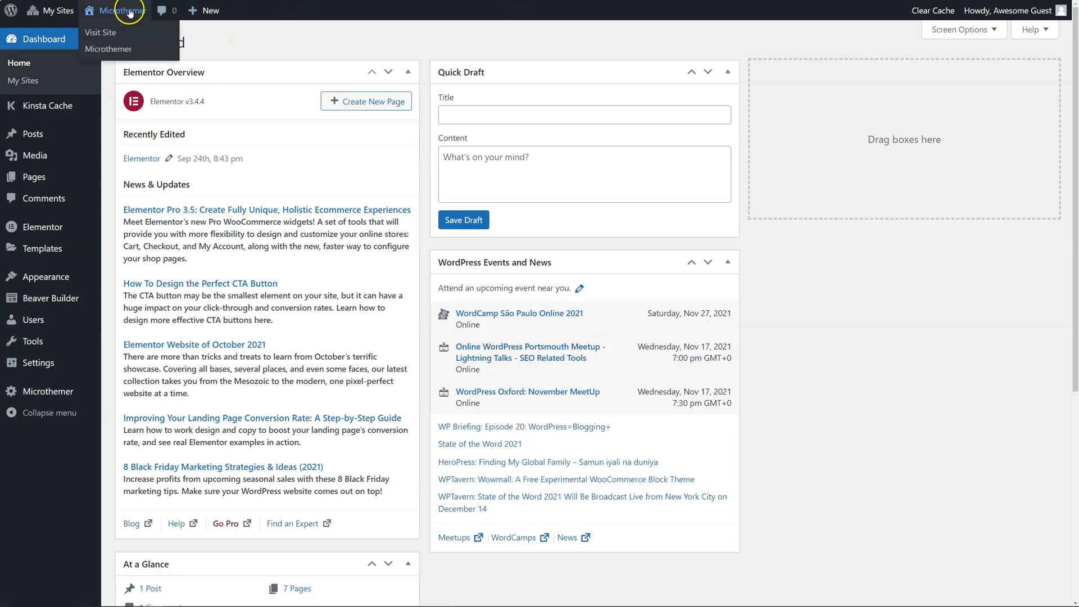
{"action": "left_click", "coordinate": [108, 12]}
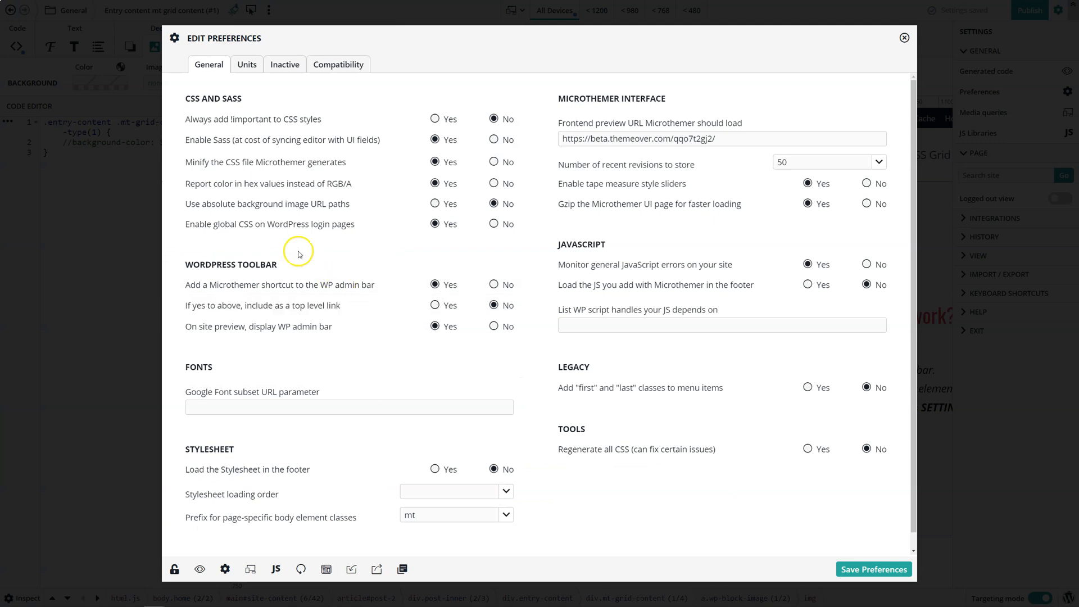
Read the description of the top level link preference and locate the Microthemer entry in the dashboard's main menu
{"action": "mouse_move", "coordinate": [291, 307]}
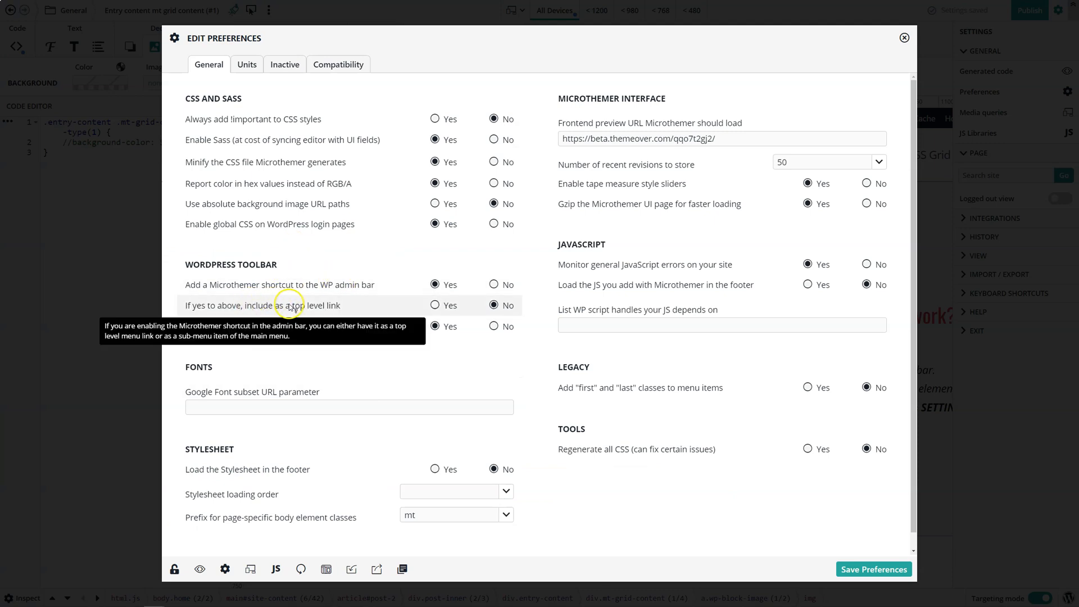
{"action": "left_click", "coordinate": [331, 307]}
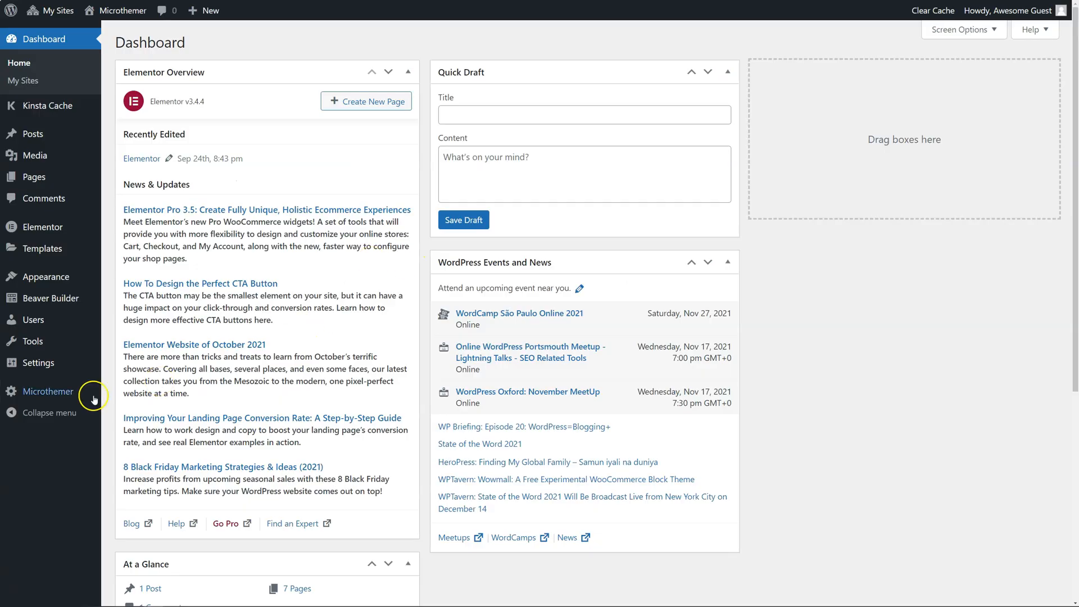
{"action": "mouse_move", "coordinate": [57, 397]}
{"action": "left_click", "coordinate": [129, 393]}
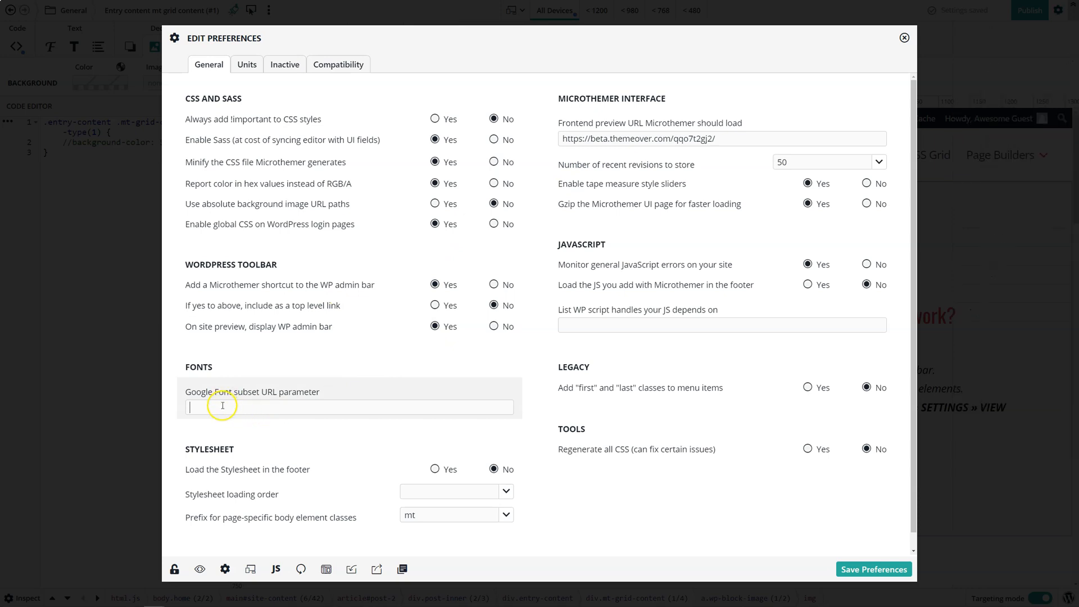
Read the description of the Google Font subset URL parameter and bring the stylesheet preferences into view
{"action": "mouse_move", "coordinate": [227, 397]}
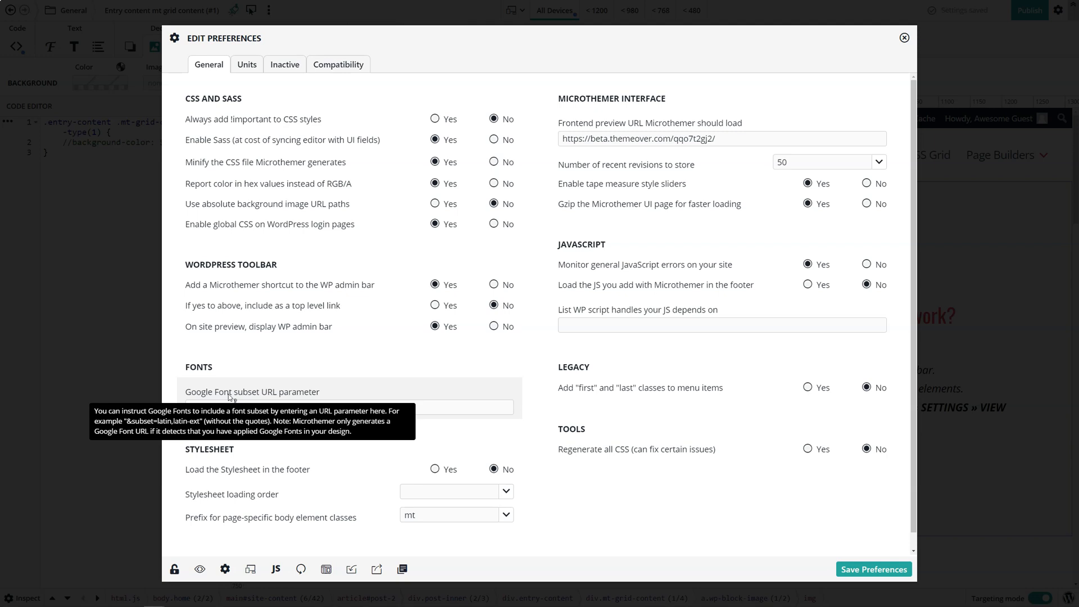
{"action": "left_click", "coordinate": [346, 410]}
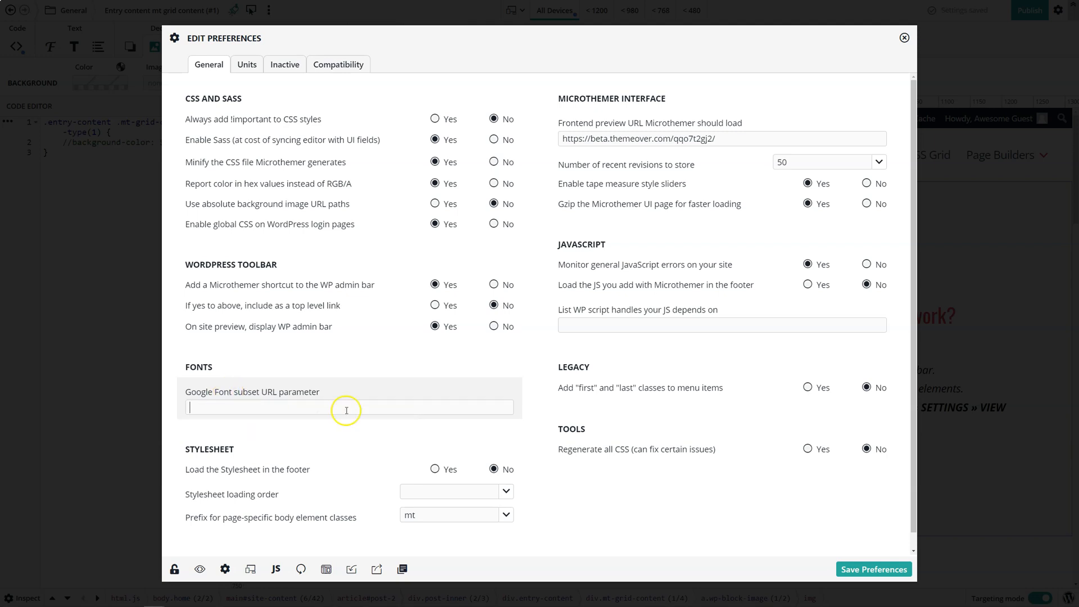
{"action": "scroll", "coordinate": [525, 464], "scroll_direction": "down", "scroll_amount": 1}
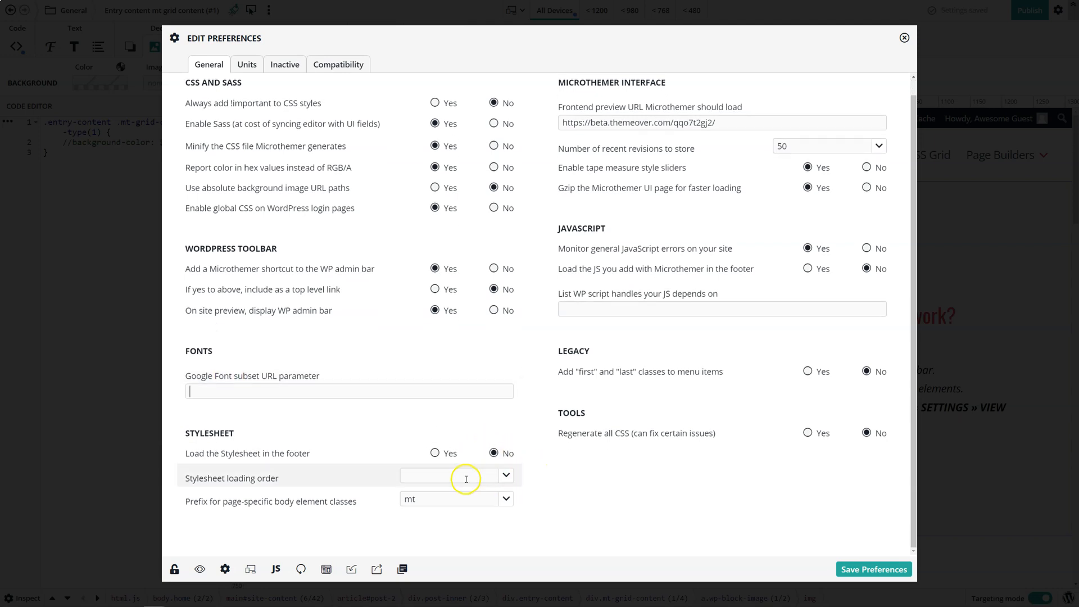
Review the preference for loading the stylesheet in the footer and the available options for the stylesheet loading order
{"action": "mouse_move", "coordinate": [232, 451]}
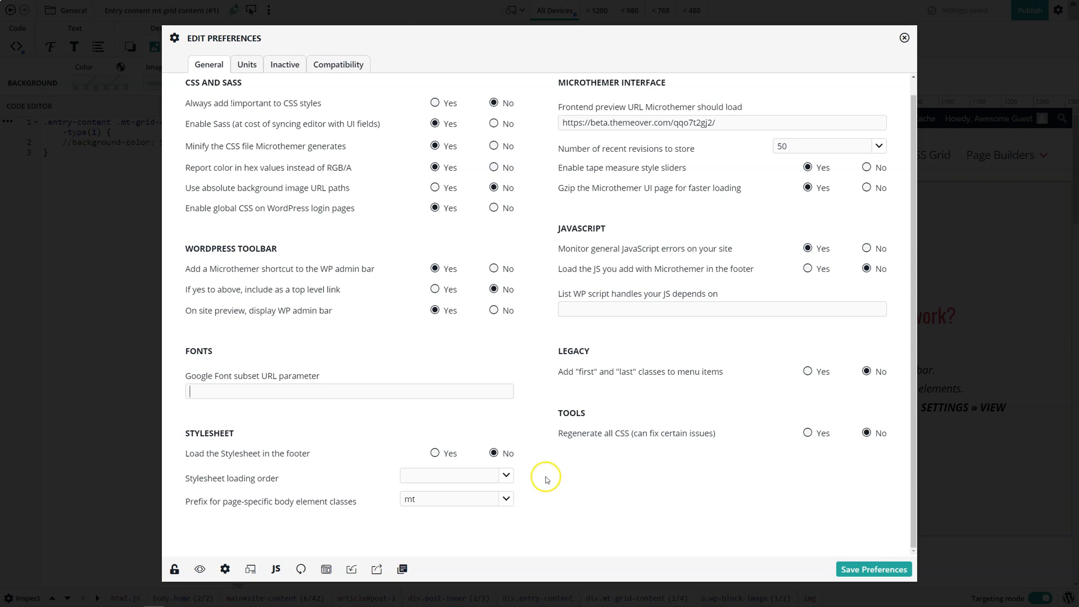
{"action": "left_click", "coordinate": [505, 475]}
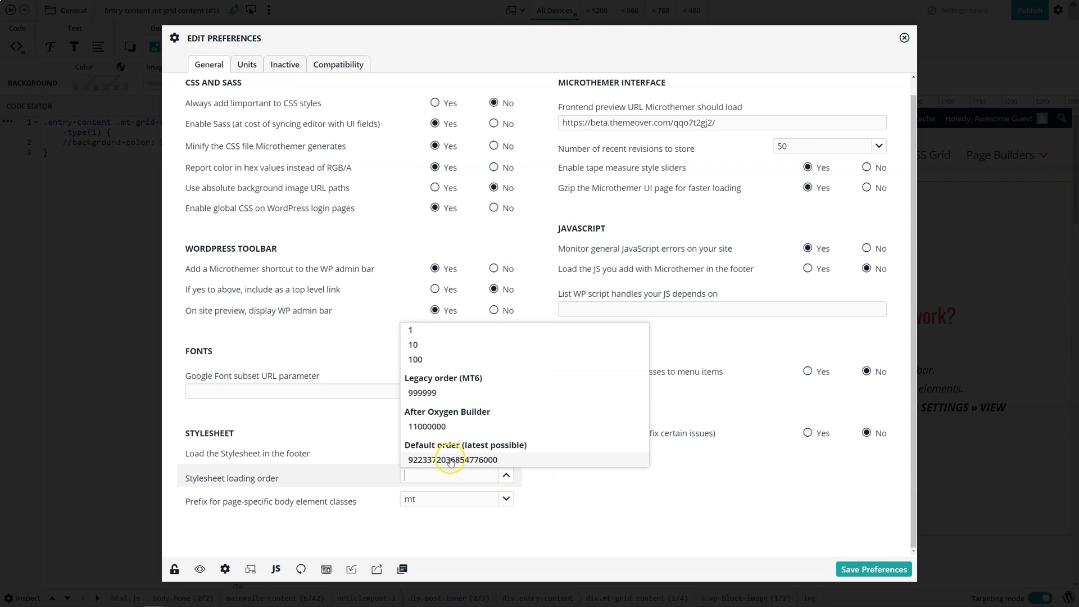
{"action": "left_click", "coordinate": [561, 499]}
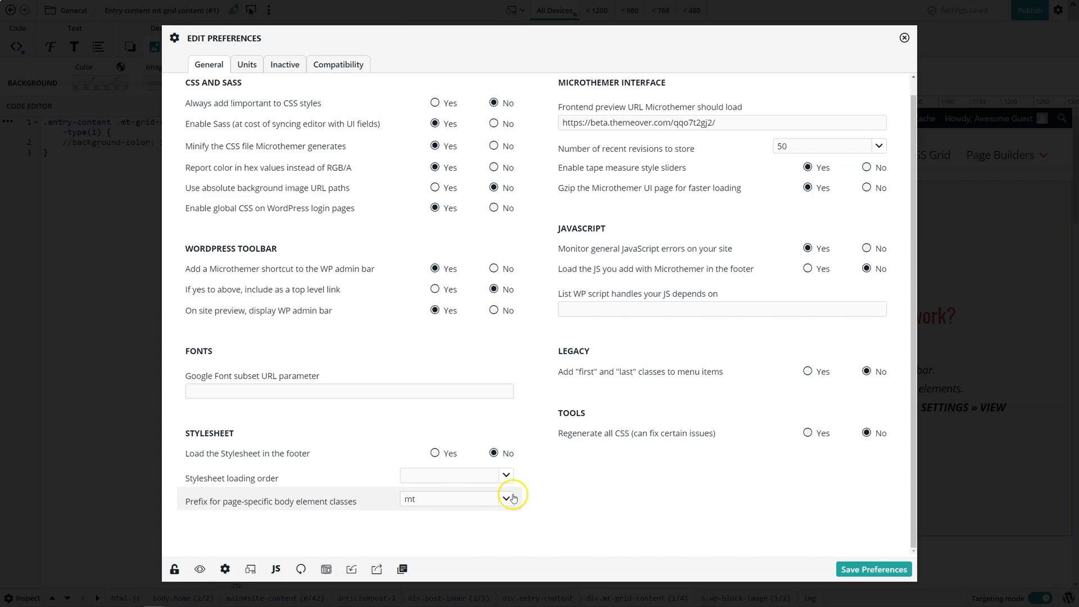
Leave the preferences and make the "Page builder integration" heading's selector page-specific with the page-id modifier
{"action": "key", "text": "Escape"}
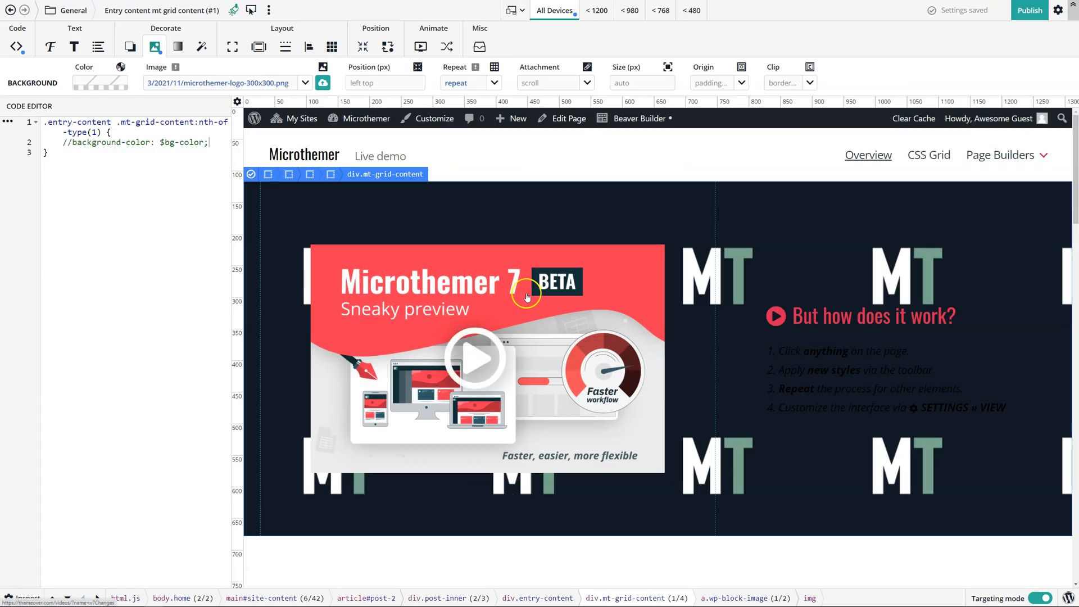
{"action": "scroll", "coordinate": [527, 258], "scroll_direction": "down", "scroll_amount": 5}
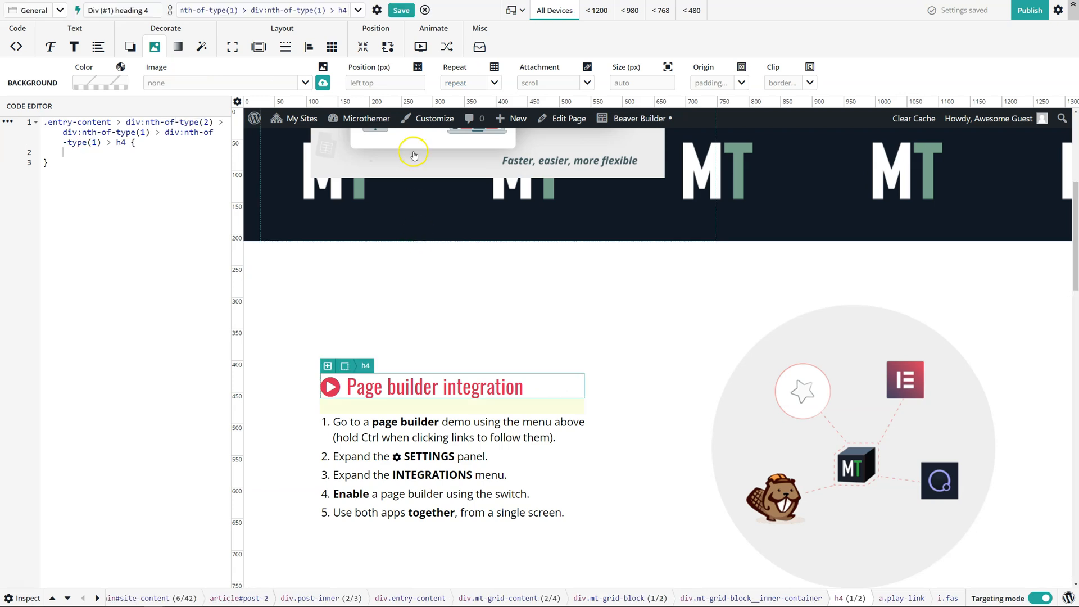
{"action": "left_click", "coordinate": [376, 11]}
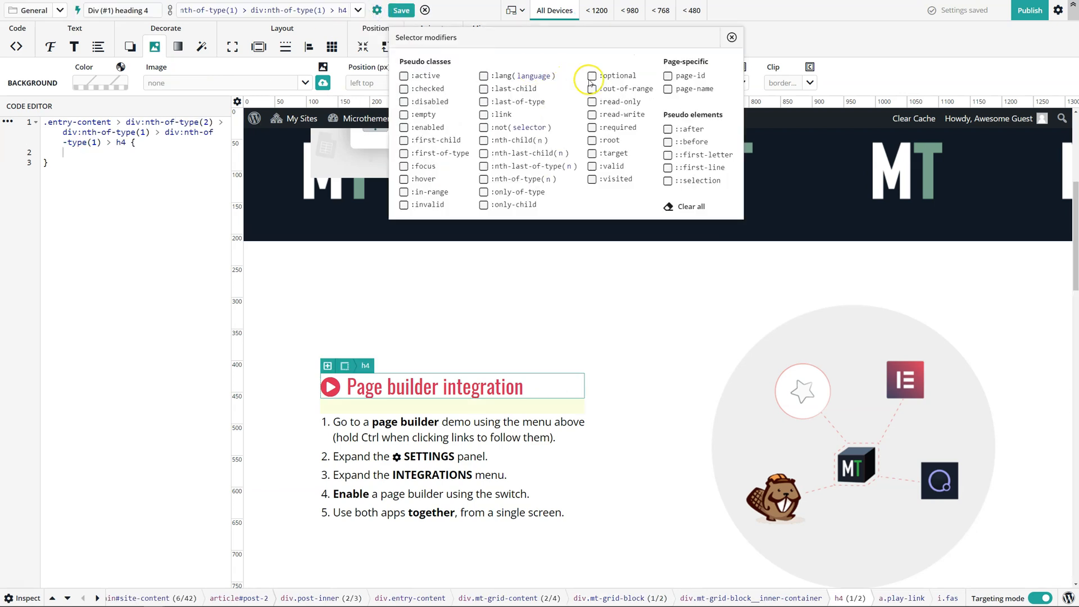
{"action": "left_click", "coordinate": [668, 75]}
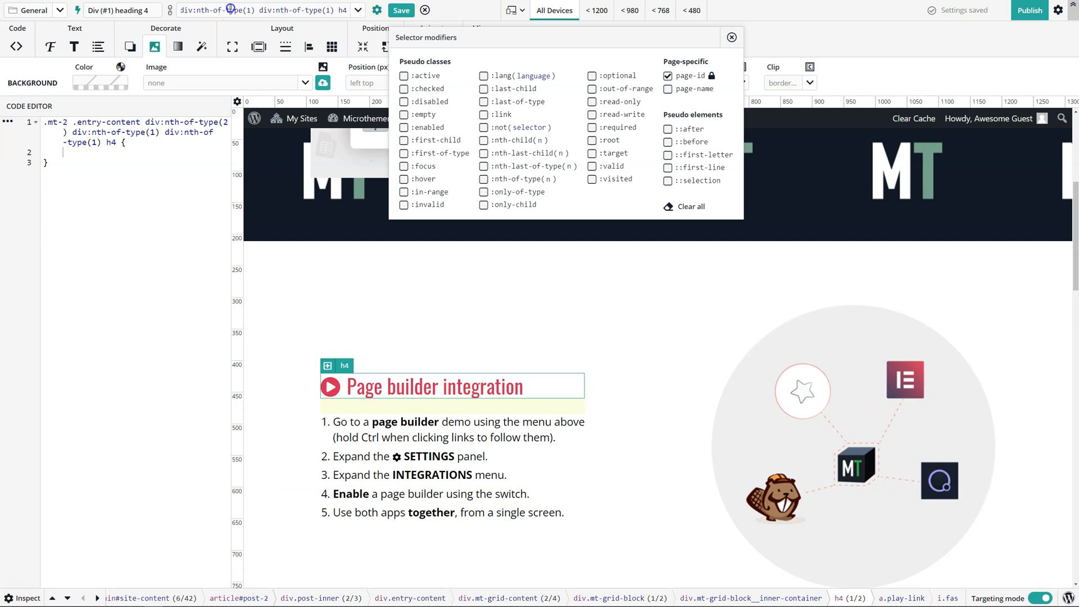
Set the page-specific class in the heading's selector to .mtp-2
{"action": "left_click", "coordinate": [205, 8]}
{"action": "left_click", "coordinate": [197, 10]}
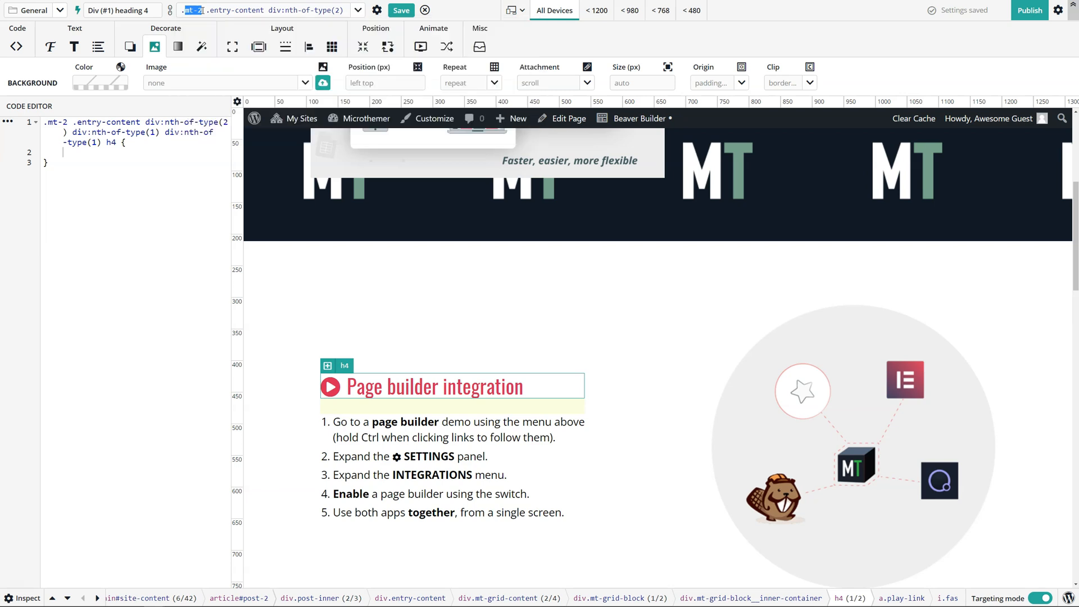
{"action": "left_click", "coordinate": [192, 10]}
{"action": "type", "text": "p"}
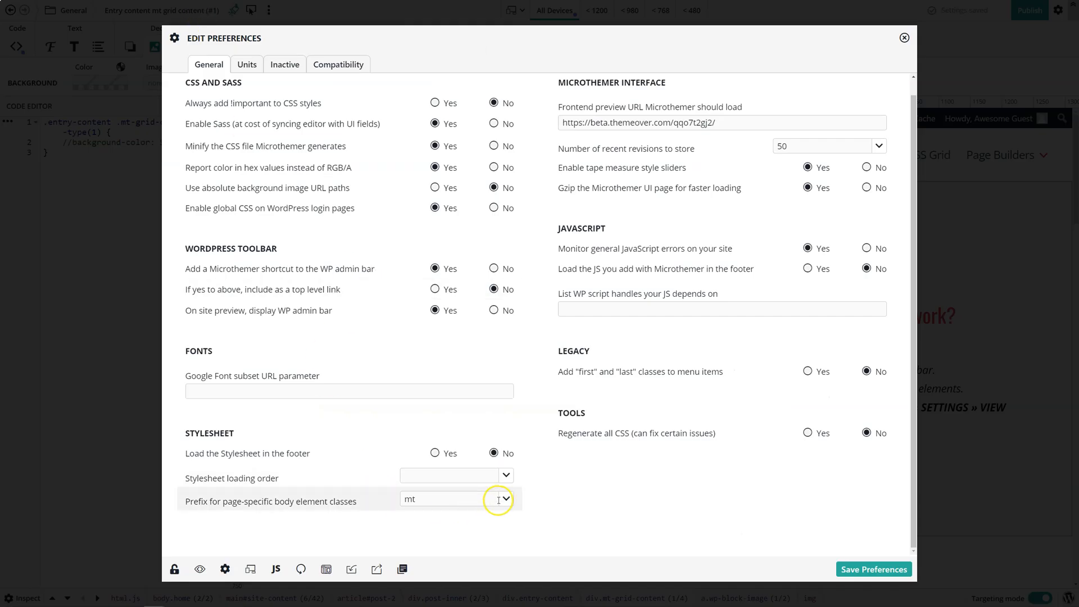
Review the legacy and default options for the prefix of page-specific body element classes in the preferences
{"action": "left_click", "coordinate": [498, 500]}
{"action": "scroll", "coordinate": [484, 537], "scroll_direction": "down", "scroll_amount": 1}
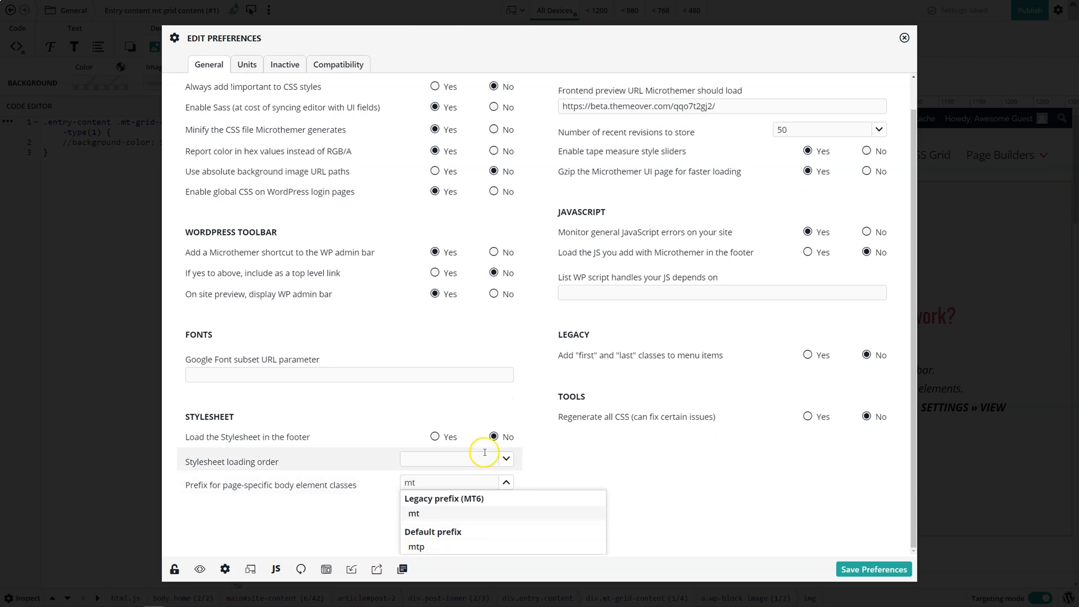
{"action": "scroll", "coordinate": [545, 453], "scroll_direction": "up", "scroll_amount": 1}
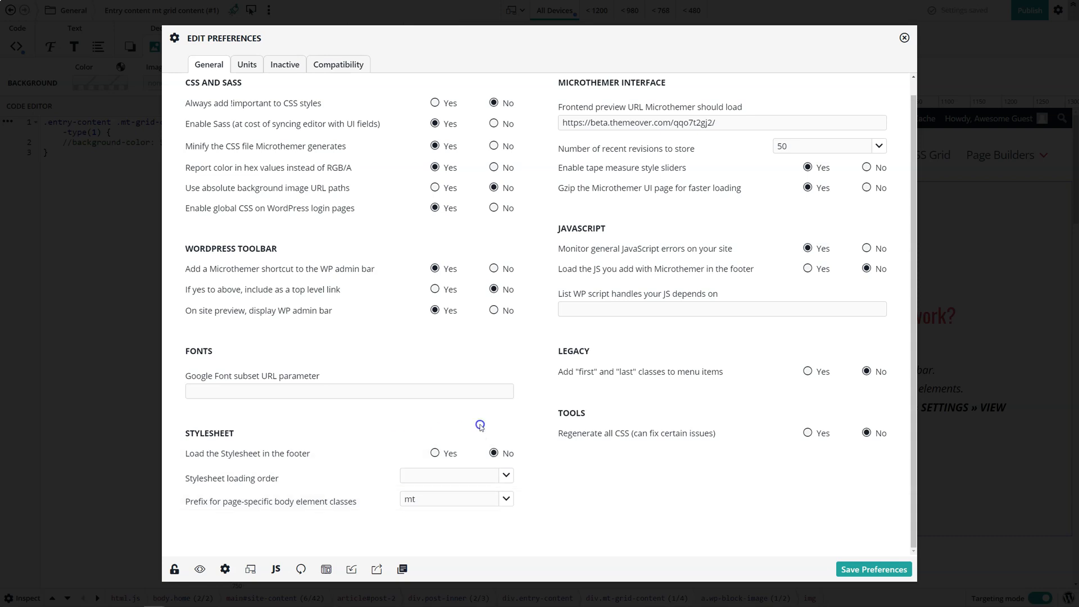
{"action": "scroll", "coordinate": [787, 306], "scroll_direction": "up", "scroll_amount": 1}
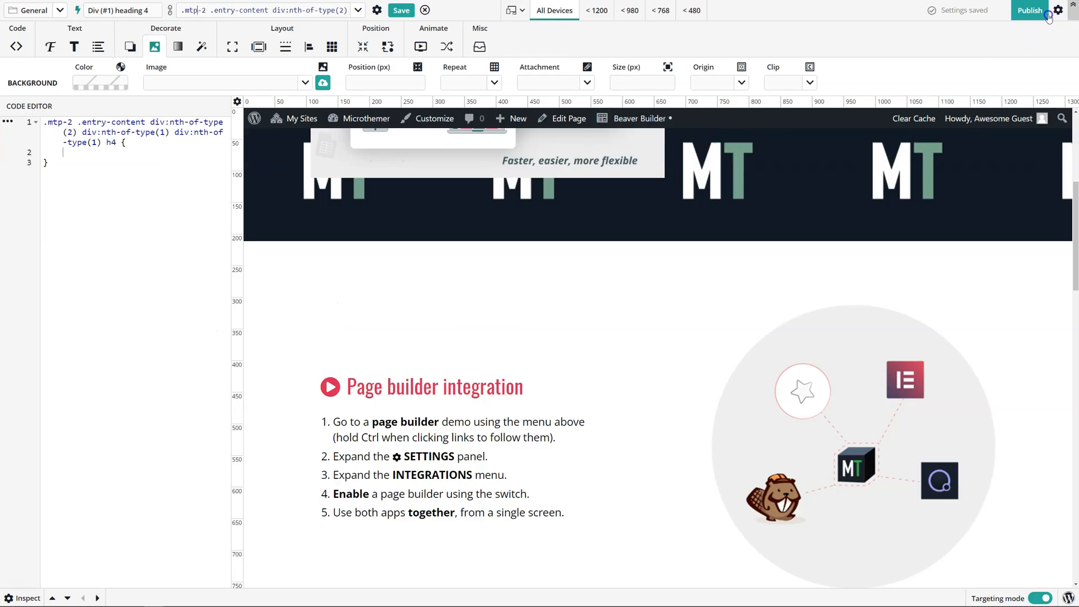
Browse the site pages offered for previewing in the settings' page search
{"action": "left_click", "coordinate": [1057, 14]}
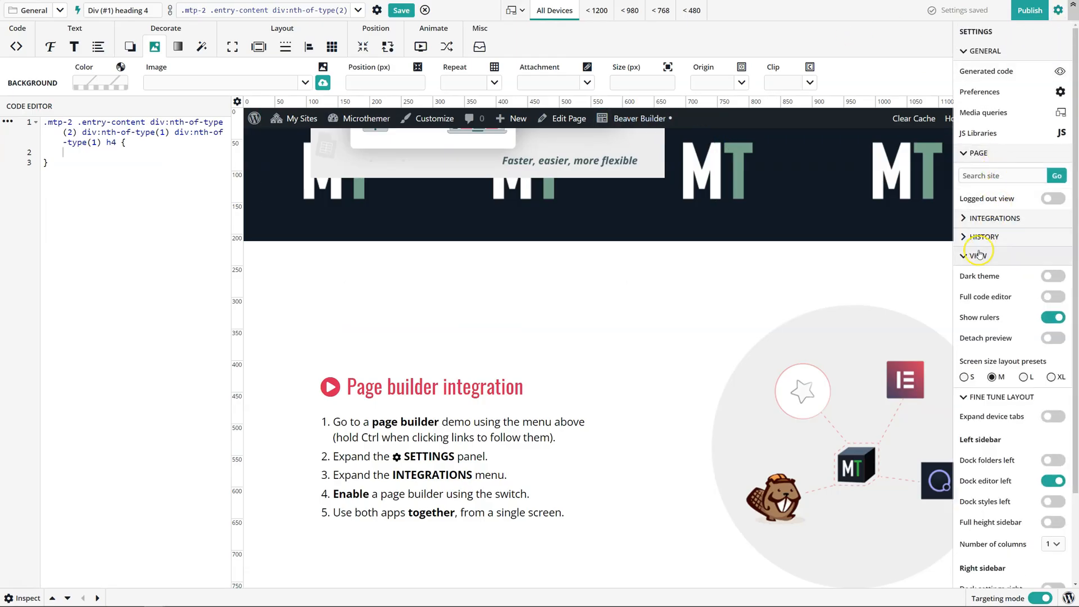
{"action": "left_click", "coordinate": [986, 176]}
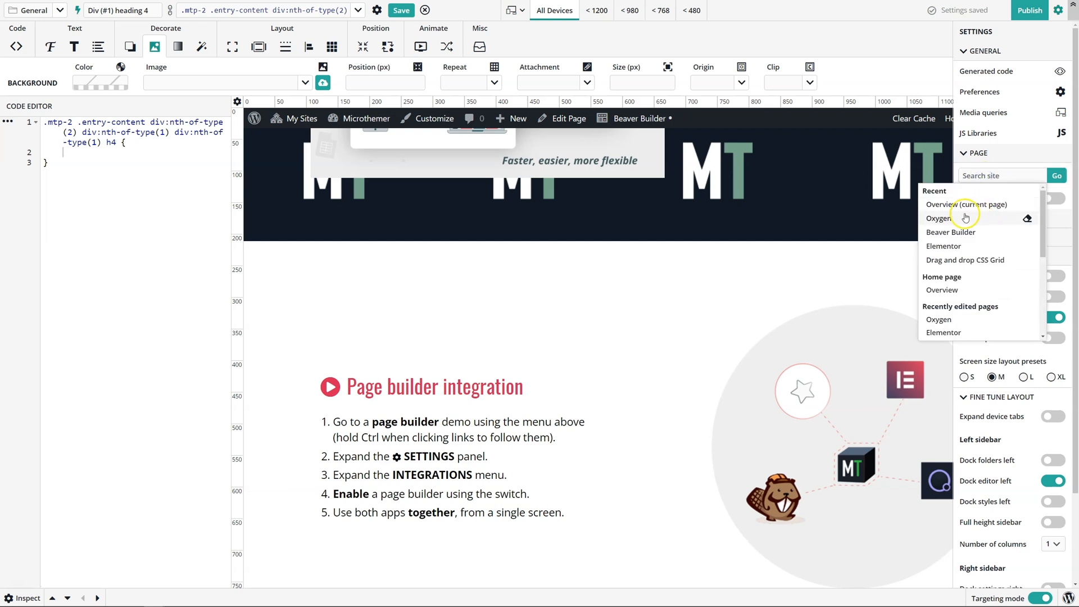
{"action": "scroll", "coordinate": [968, 279], "scroll_direction": "up", "scroll_amount": 3}
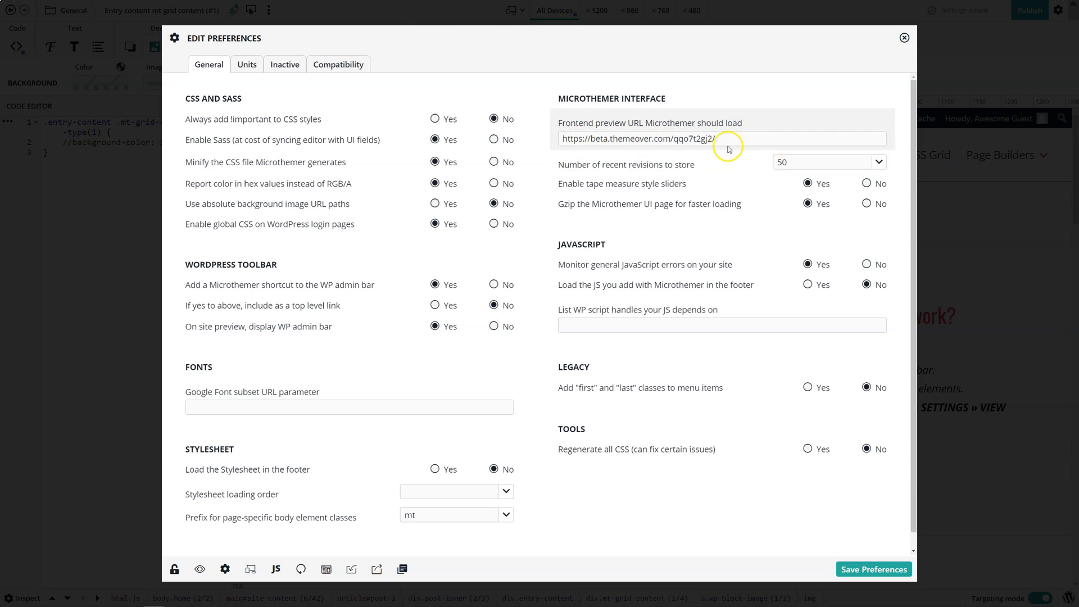
Highlight the frontend preview URL Microthemer should load and examine its parts
{"action": "left_click_drag", "start_coordinate": [749, 138], "coordinate": [576, 138]}
{"action": "left_click", "coordinate": [596, 139]}
{"action": "left_click_drag", "start_coordinate": [750, 139], "coordinate": [552, 141]}
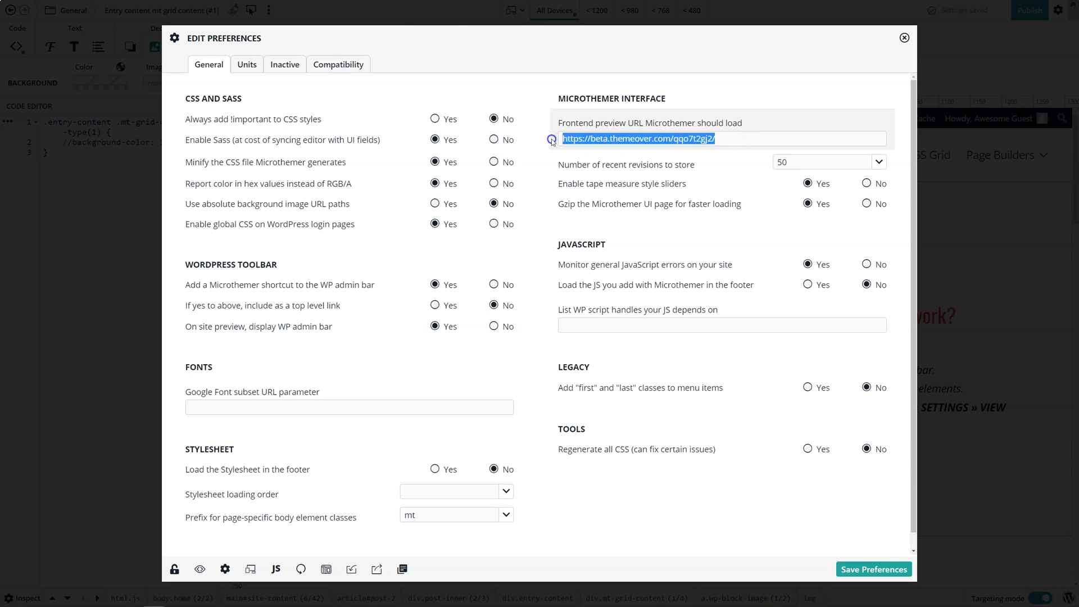
{"action": "left_click", "coordinate": [634, 139]}
{"action": "left_click", "coordinate": [580, 139]}
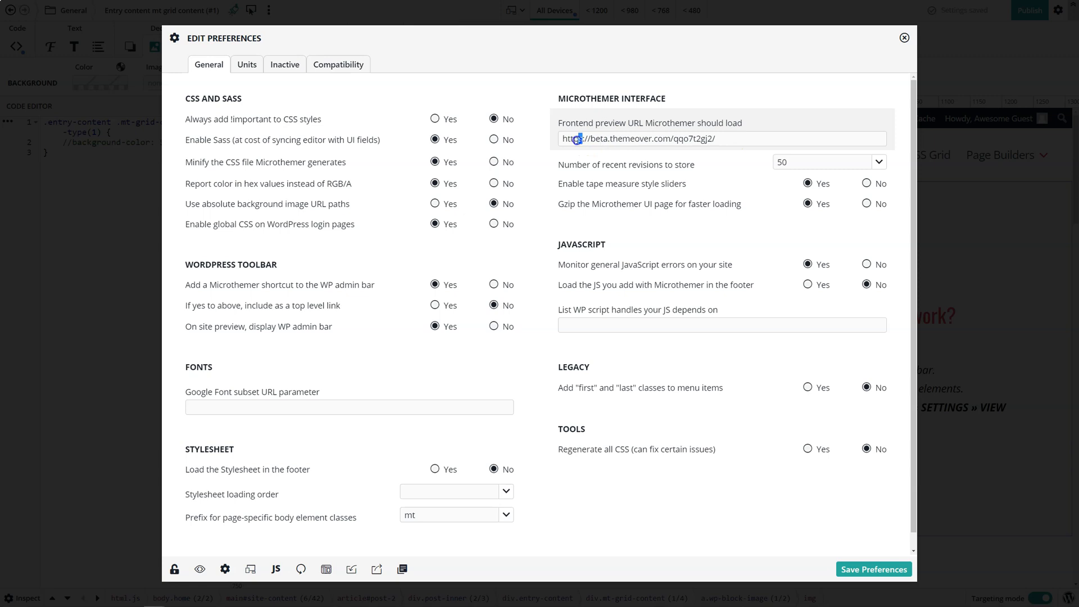
{"action": "left_click", "coordinate": [613, 139]}
Inspect the latest revisions in the settings history and look through the full list of save points
{"action": "mouse_move", "coordinate": [636, 169]}
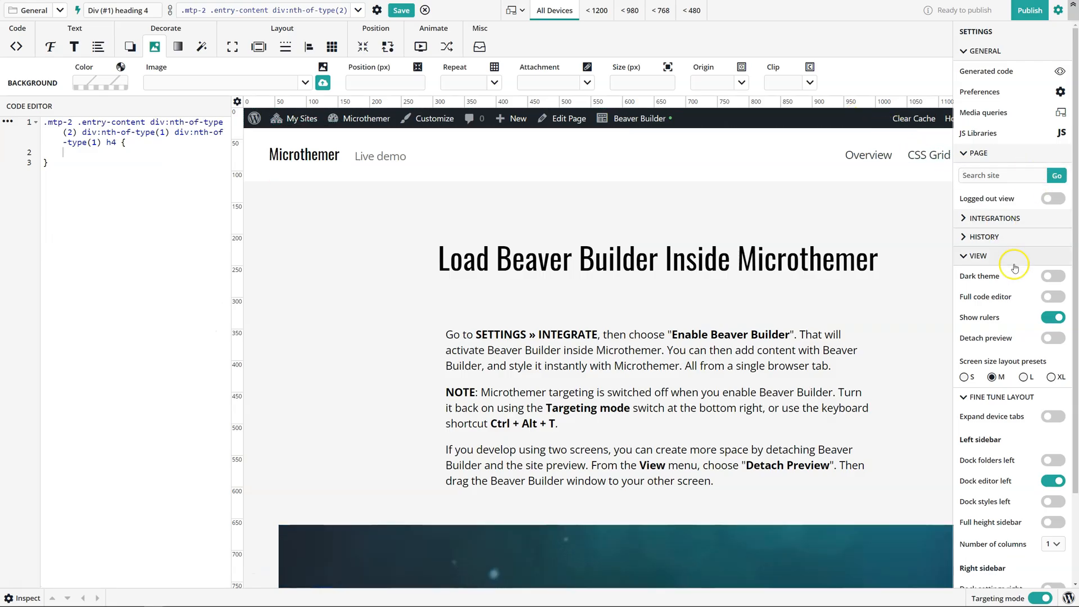
{"action": "left_click", "coordinate": [985, 237]}
{"action": "scroll", "coordinate": [1034, 218], "scroll_direction": "down", "scroll_amount": 3}
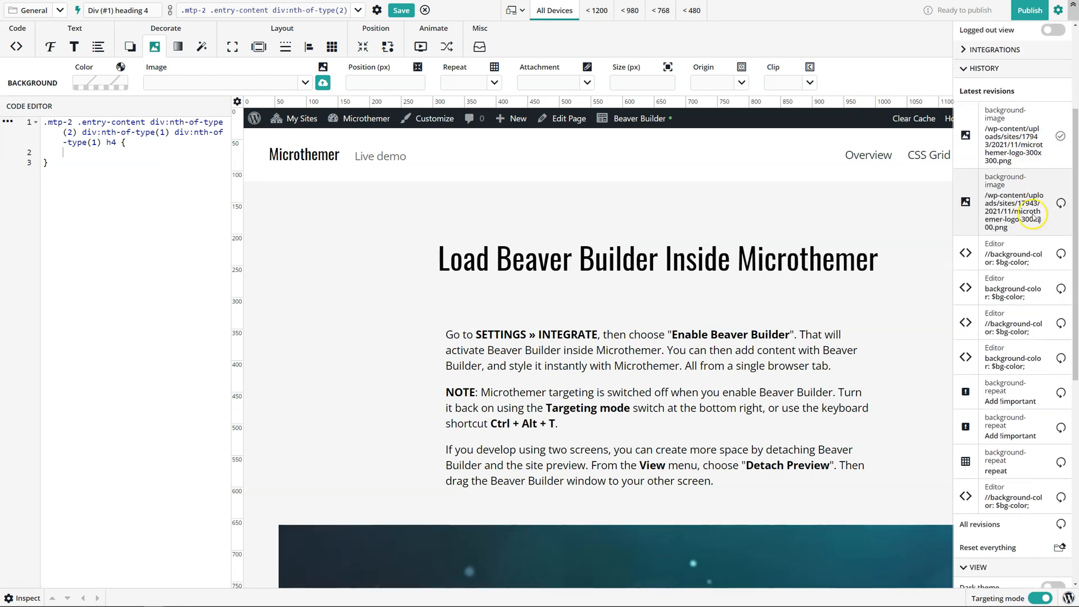
{"action": "scroll", "coordinate": [1025, 306], "scroll_direction": "down", "scroll_amount": 2}
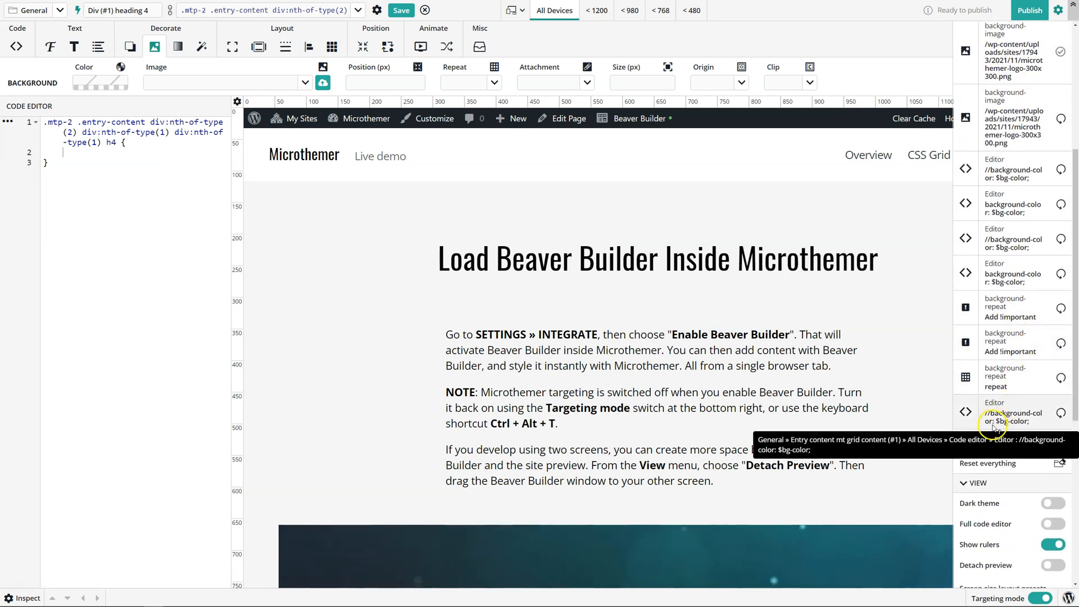
{"action": "left_click", "coordinate": [980, 440]}
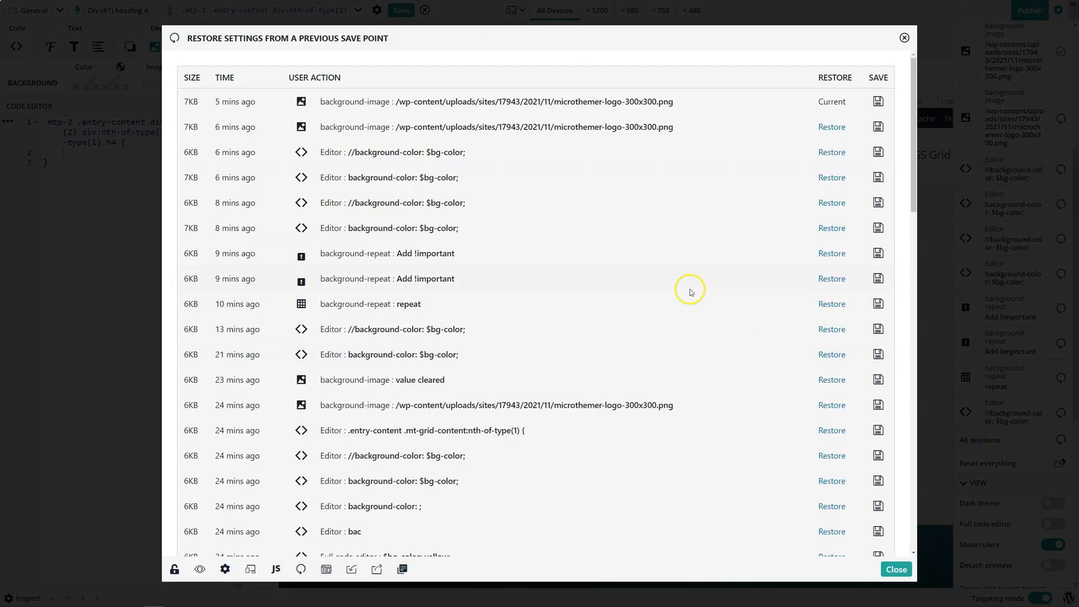
{"action": "scroll", "coordinate": [627, 184], "scroll_direction": "down", "scroll_amount": 3}
{"action": "scroll", "coordinate": [531, 287], "scroll_direction": "up", "scroll_amount": 3}
{"action": "scroll", "coordinate": [561, 236], "scroll_direction": "down", "scroll_amount": 3}
{"action": "scroll", "coordinate": [561, 238], "scroll_direction": "up", "scroll_amount": 3}
{"action": "left_click", "coordinate": [905, 39]}
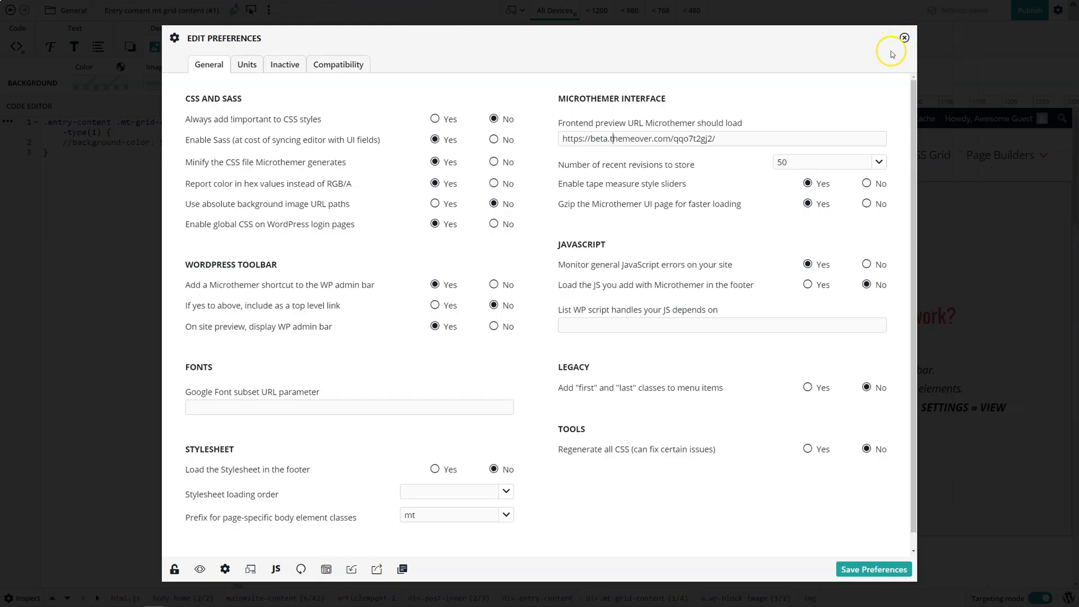
Review the choices for the number of recent revisions to store and the preference for tape measure style sliders
{"action": "left_click", "coordinate": [878, 161]}
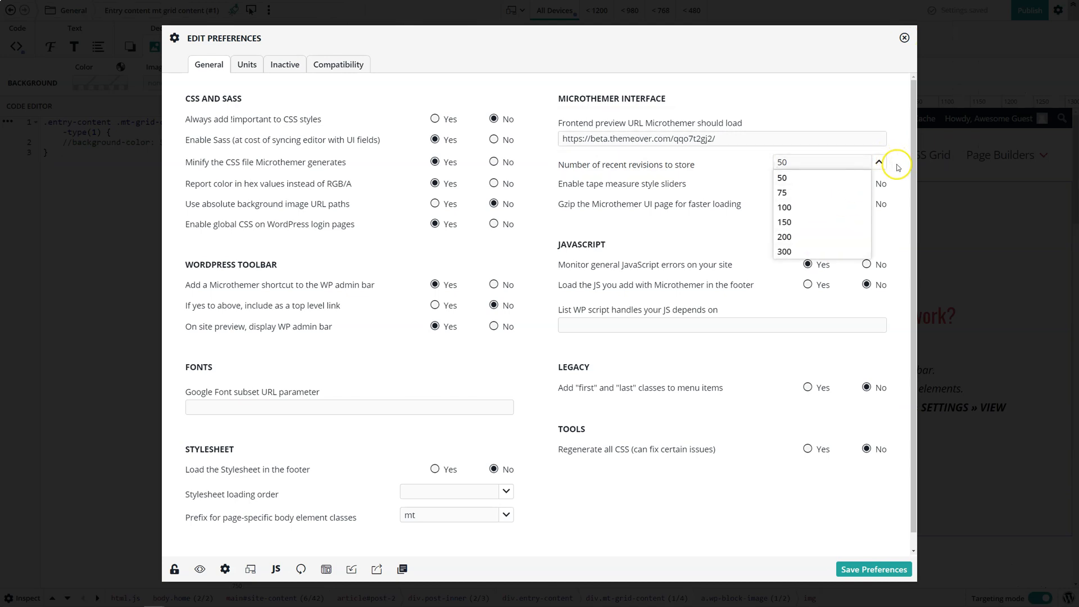
{"action": "left_click", "coordinate": [879, 163]}
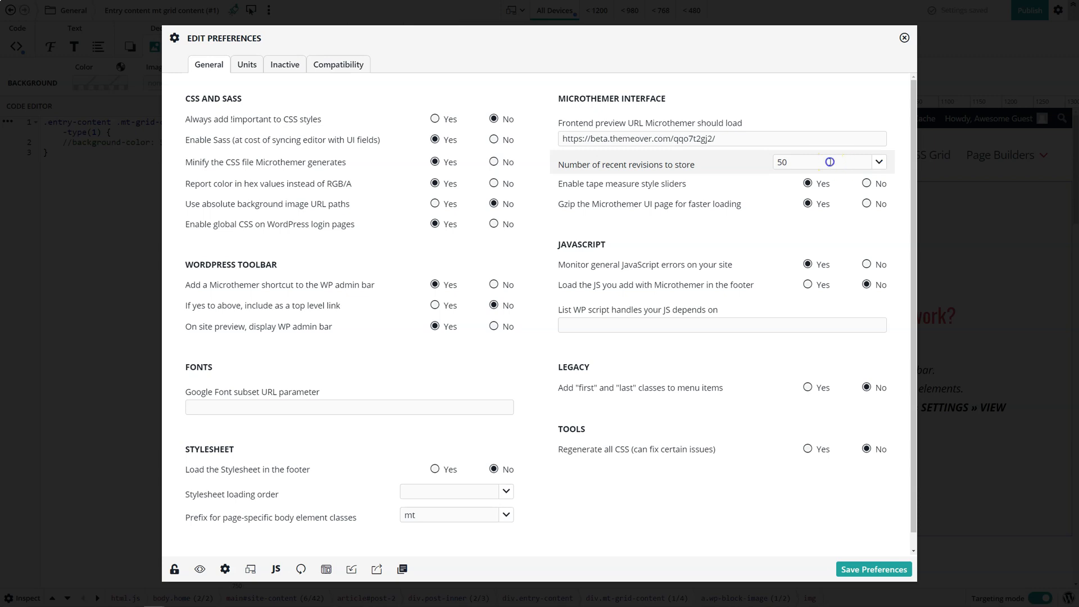
{"action": "mouse_move", "coordinate": [596, 190]}
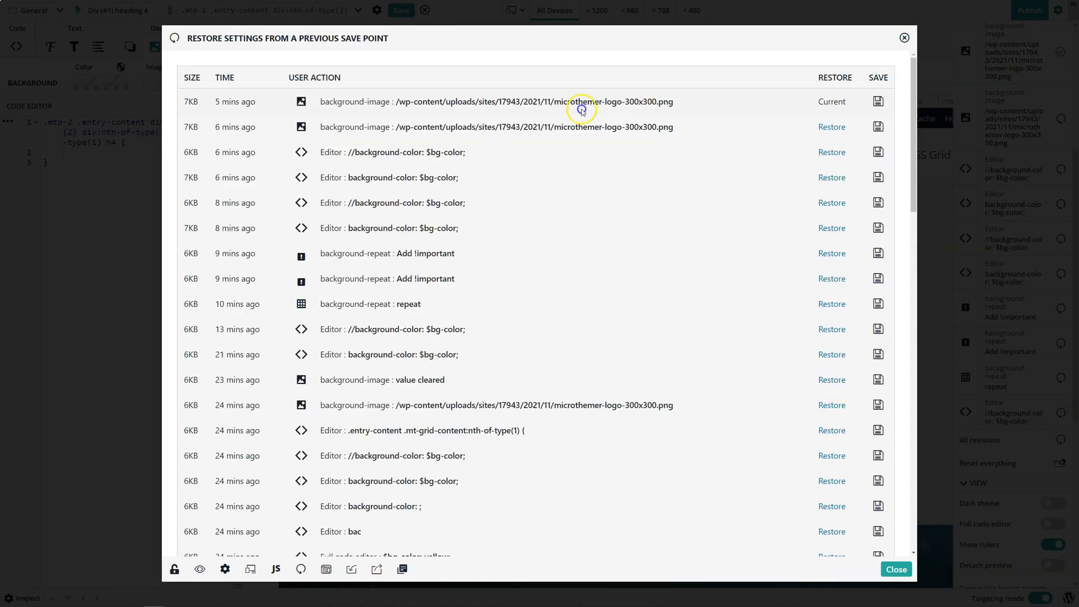
Leave the revisions list and try the tape measure slider on the heading's background position
{"action": "left_click", "coordinate": [905, 38]}
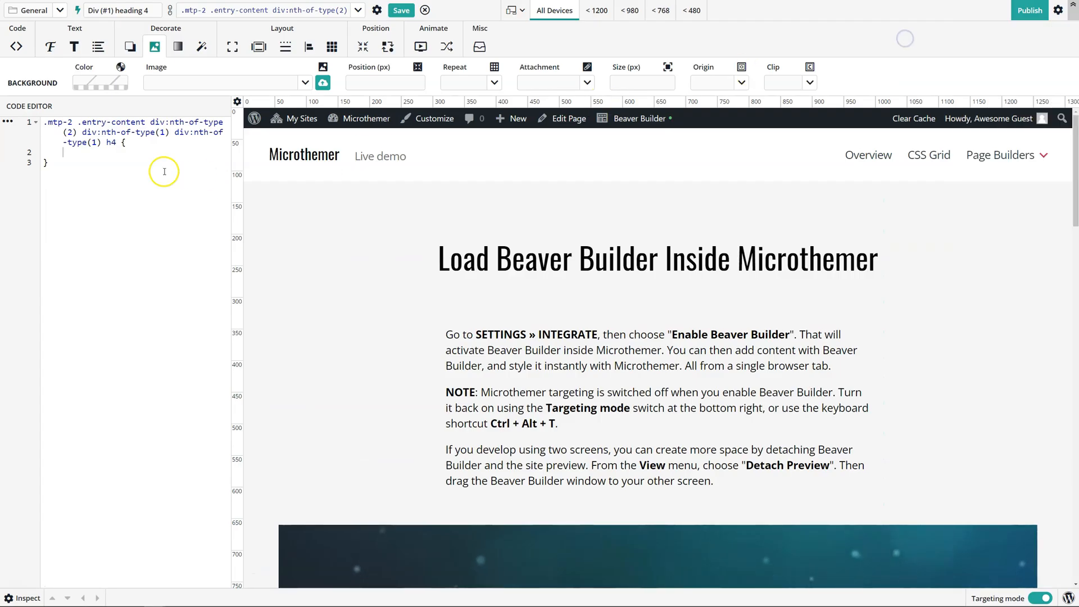
{"action": "left_click", "coordinate": [420, 88]}
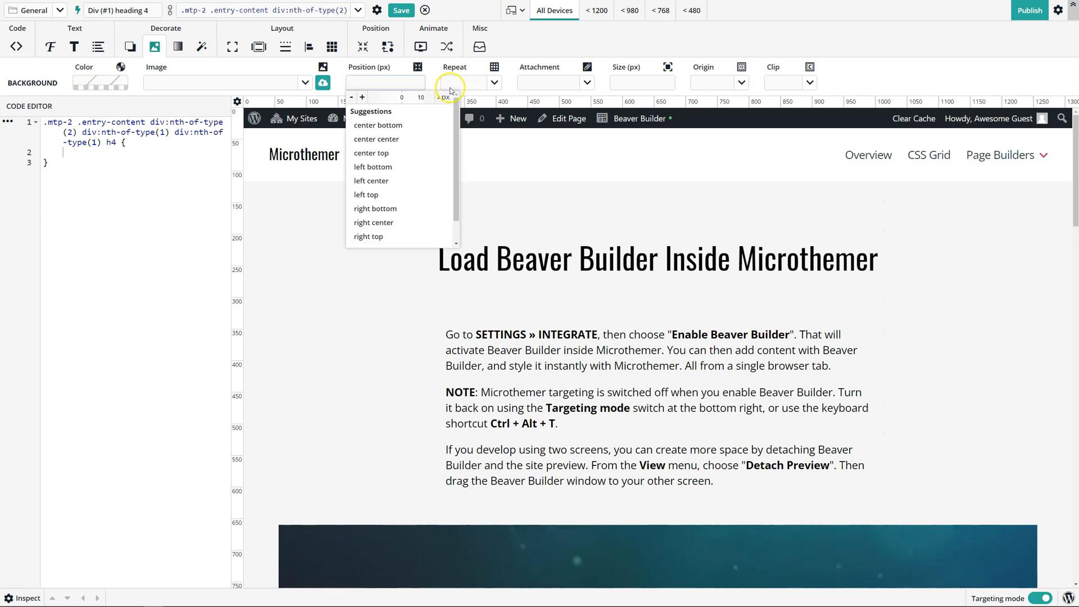
{"action": "mouse_move", "coordinate": [413, 98]}
{"action": "left_mouse_down"}
{"action": "mouse_move", "coordinate": [357, 99]}
{"action": "mouse_move", "coordinate": [398, 99]}
{"action": "left_mouse_up"}
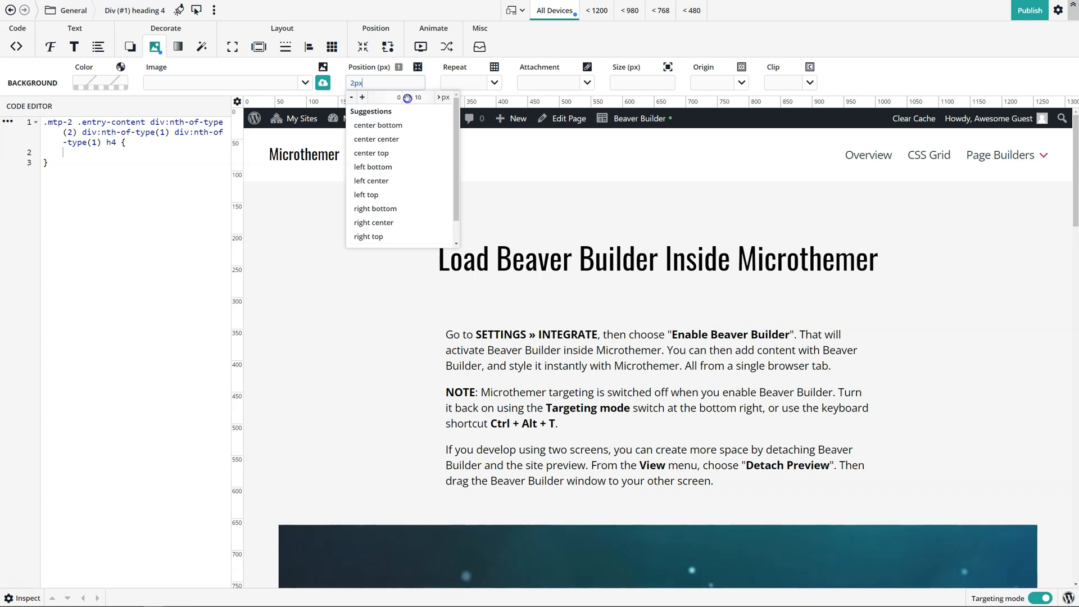
{"action": "left_click_drag", "start_coordinate": [398, 98], "coordinate": [418, 97]}
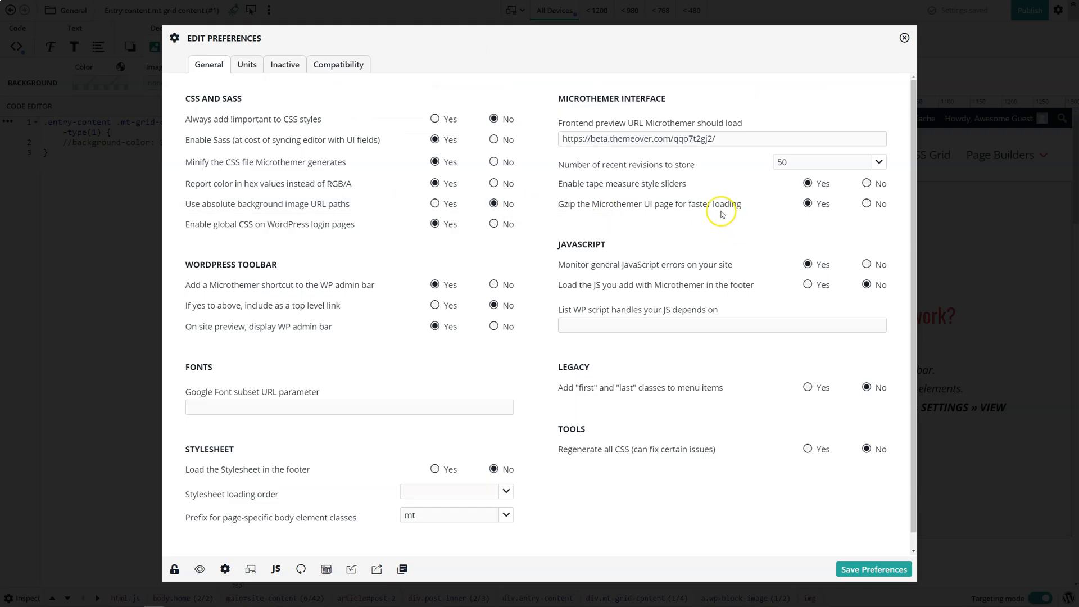
Read the description of the gzip preference and open Microthemer's preferences page from the WordPress dashboard
{"action": "mouse_move", "coordinate": [635, 206]}
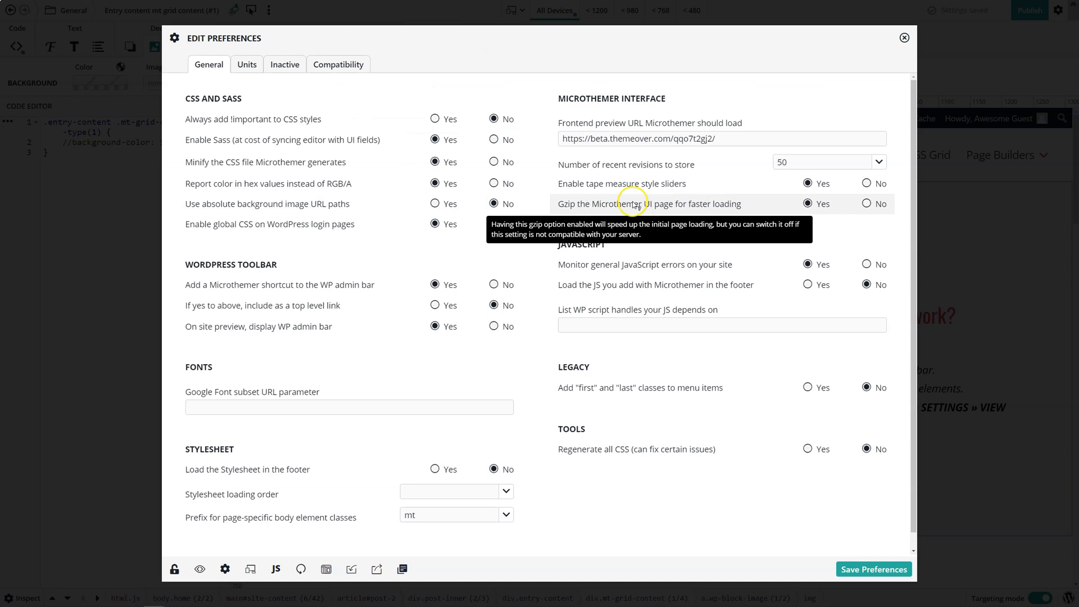
{"action": "left_click", "coordinate": [867, 206]}
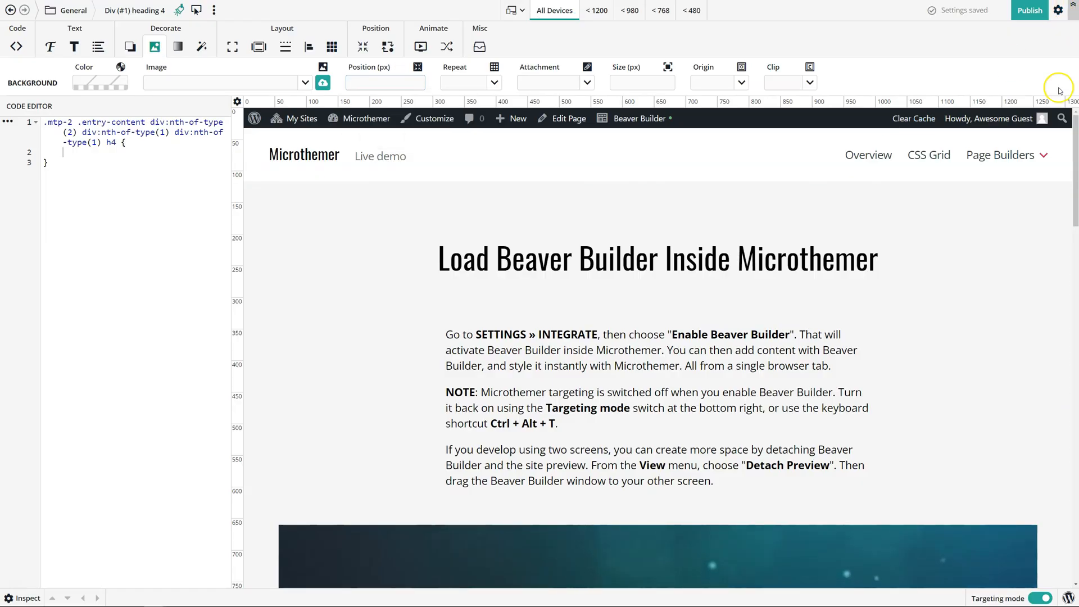
{"action": "left_click", "coordinate": [1067, 597]}
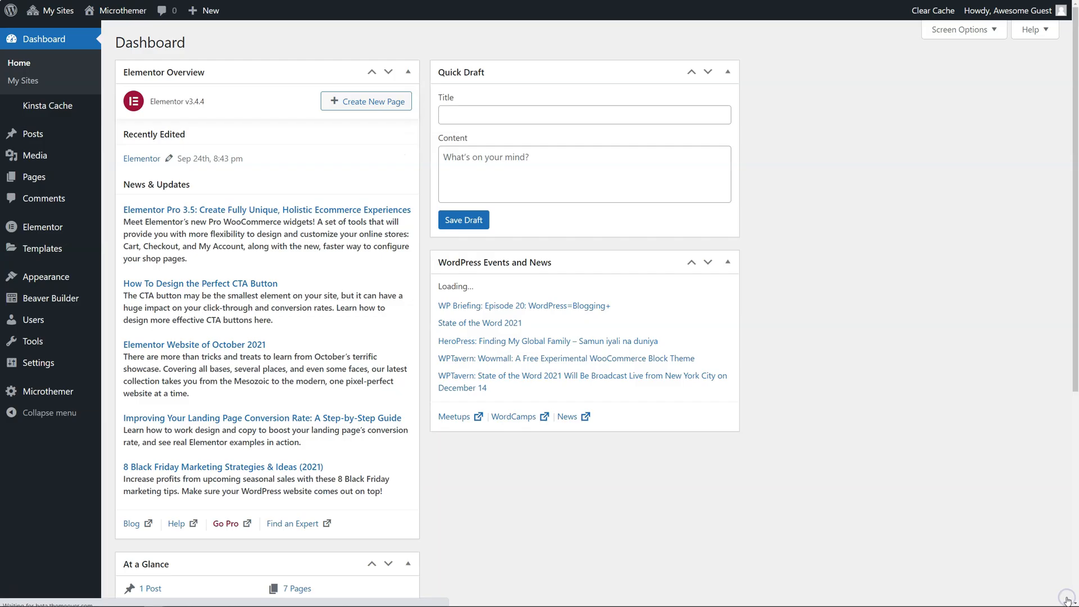
{"action": "mouse_move", "coordinate": [34, 392]}
{"action": "left_click", "coordinate": [136, 415]}
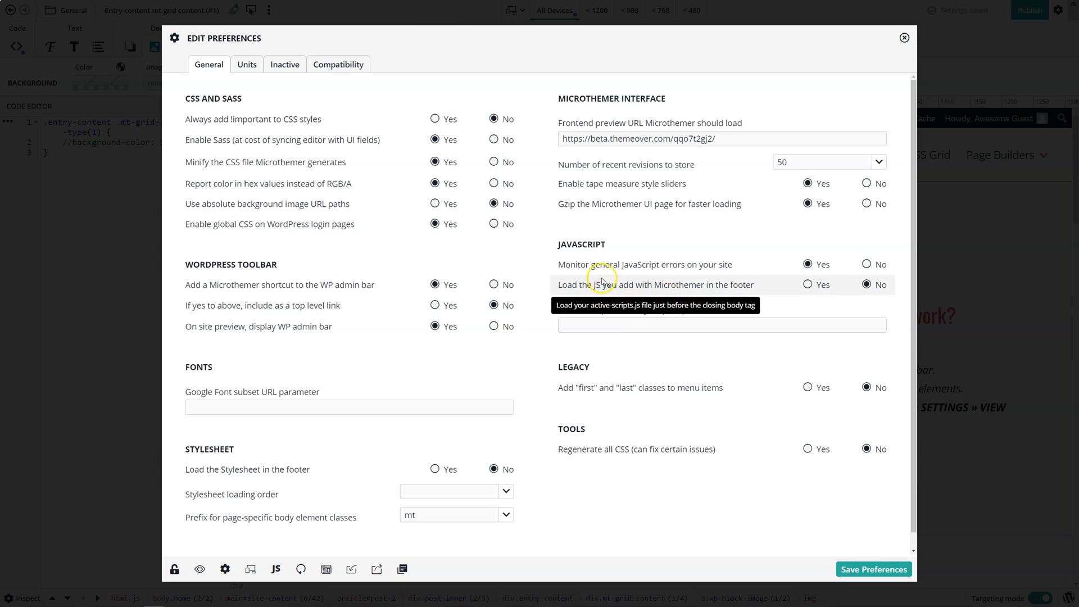
Review the JavaScript error monitoring preference and return to the Microthemer interface from the WordPress dashboard
{"action": "mouse_move", "coordinate": [627, 270]}
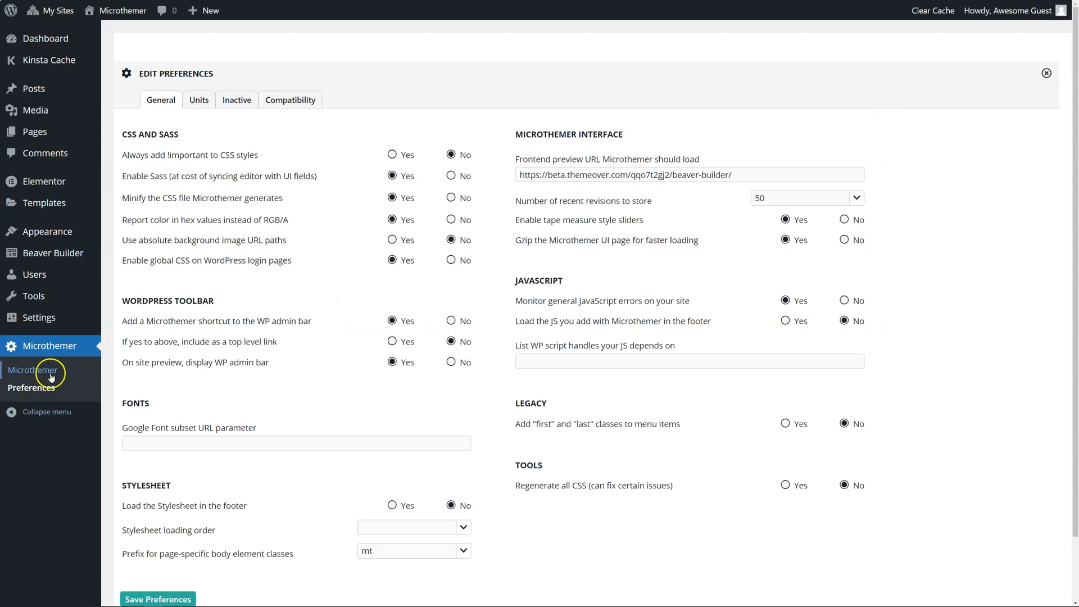
{"action": "left_click", "coordinate": [66, 373]}
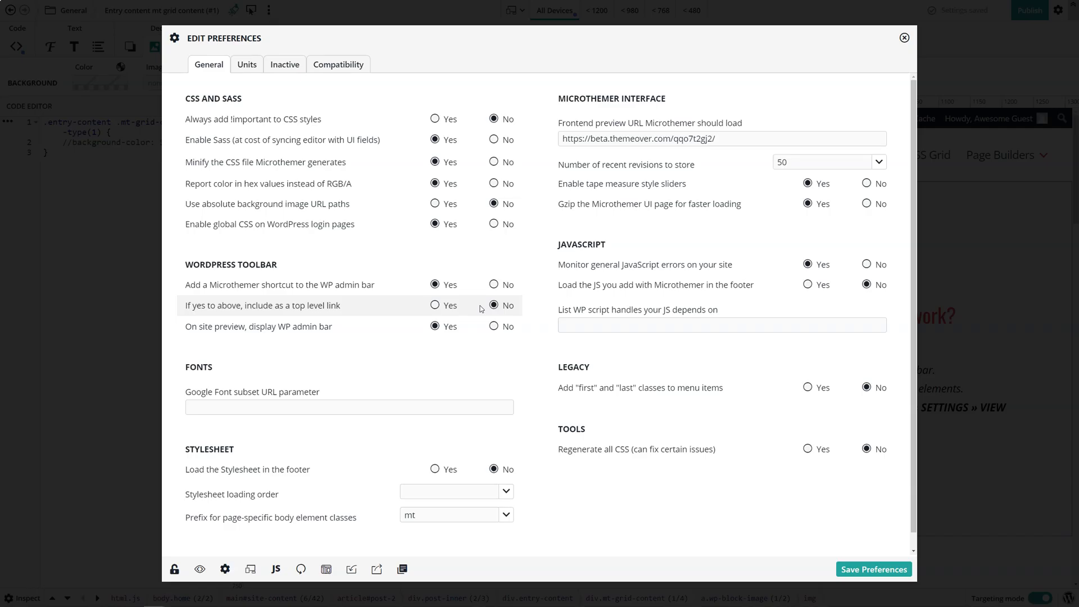
Collapse the revision history, turn on the full code editor and show its JS editor
{"action": "mouse_move", "coordinate": [726, 268]}
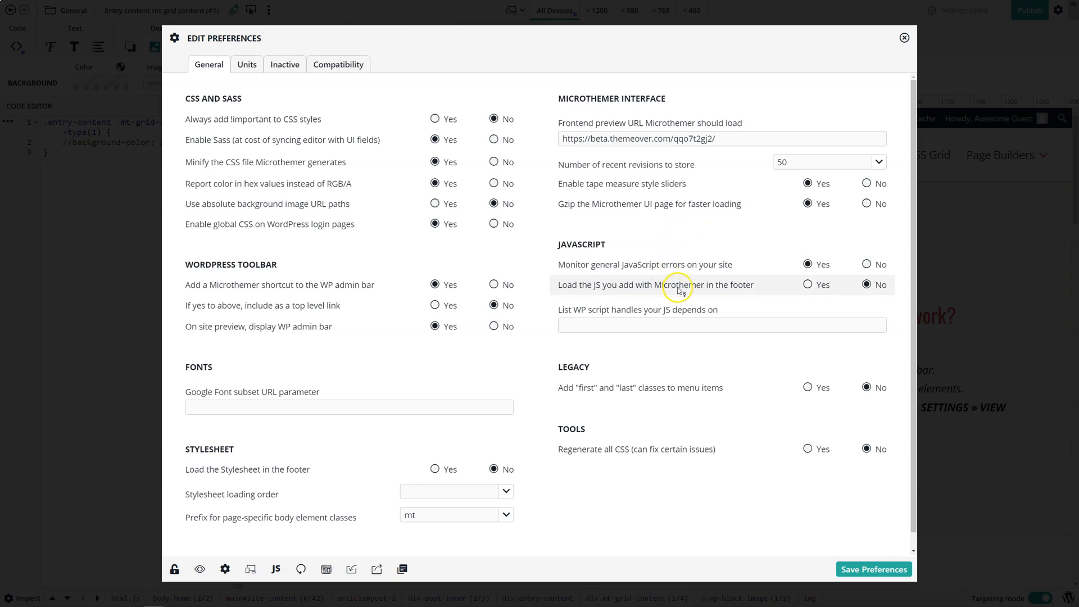
{"action": "mouse_move", "coordinate": [681, 288]}
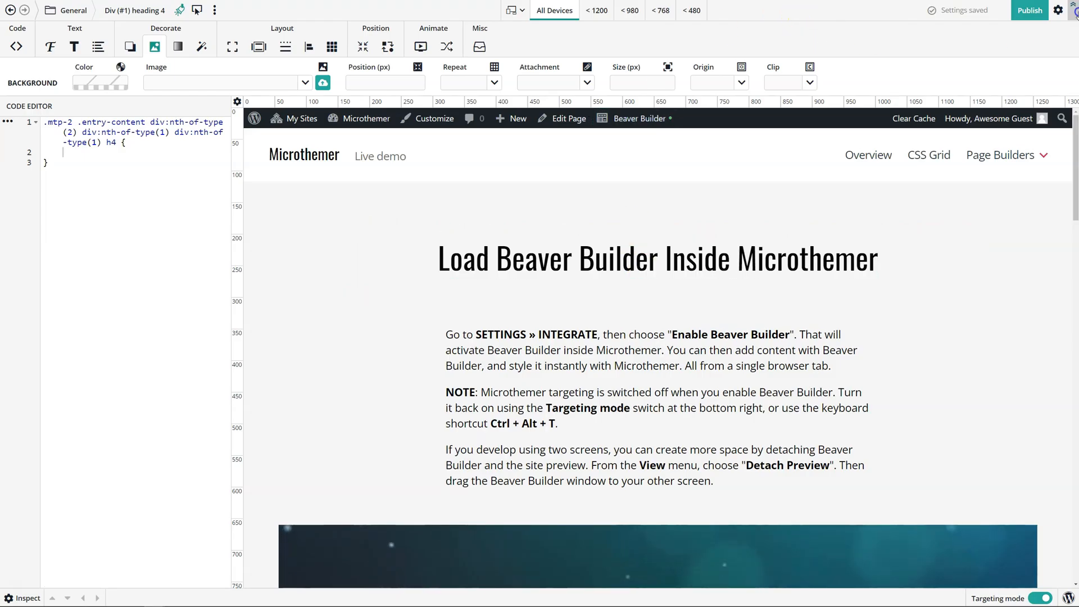
{"action": "left_click", "coordinate": [1058, 10]}
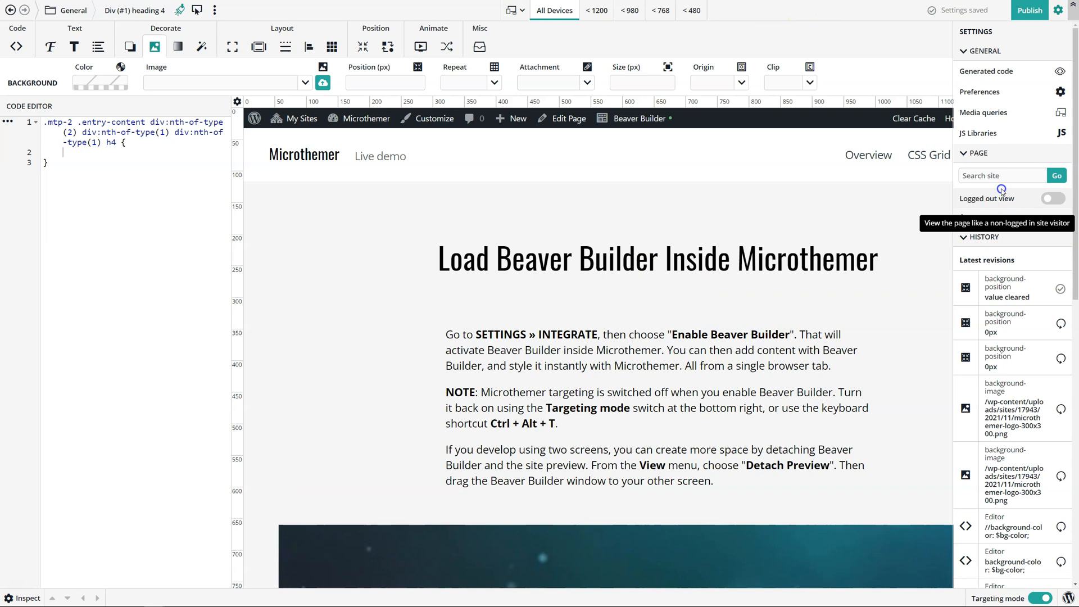
{"action": "left_click", "coordinate": [981, 238]}
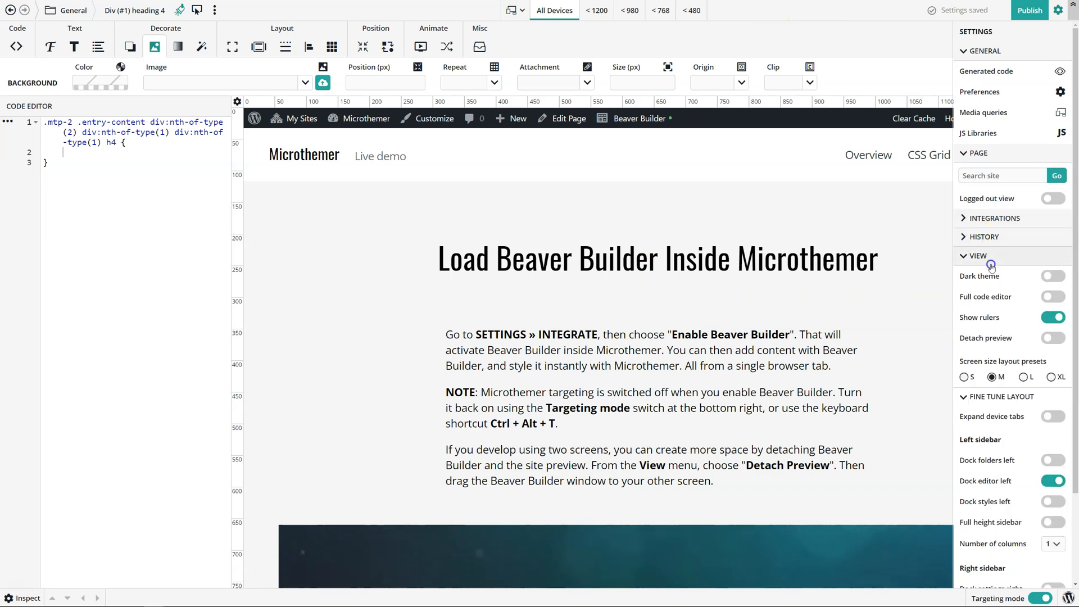
{"action": "left_click", "coordinate": [1053, 296]}
{"action": "left_click", "coordinate": [38, 19]}
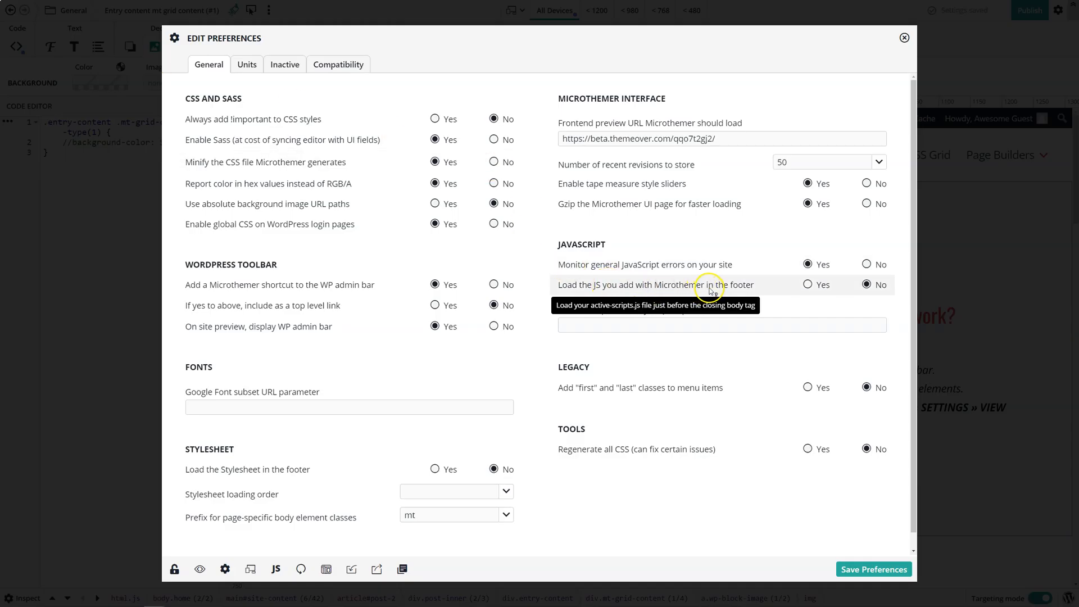
Review the preference for WP script handles the JS depends on and set all length units to rem
{"action": "left_click", "coordinate": [610, 329]}
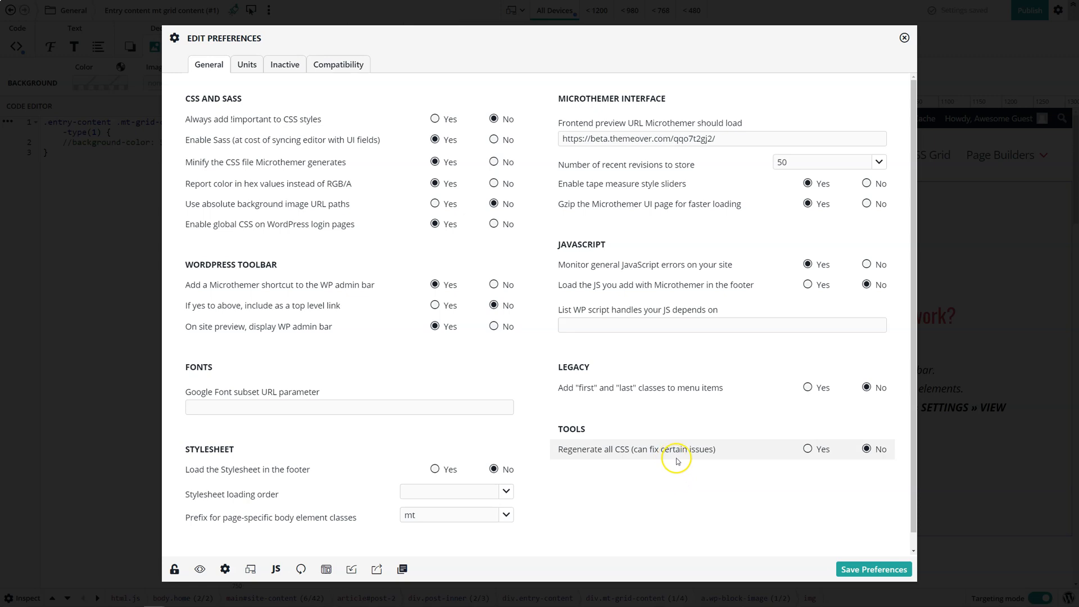
{"action": "left_click", "coordinate": [249, 66]}
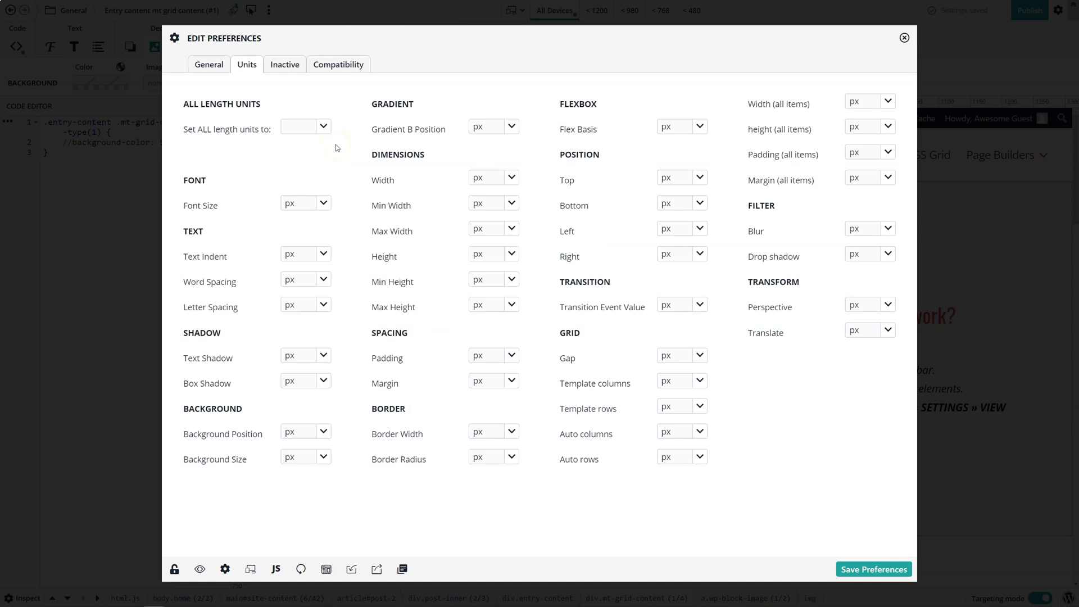
{"action": "left_click", "coordinate": [323, 126]}
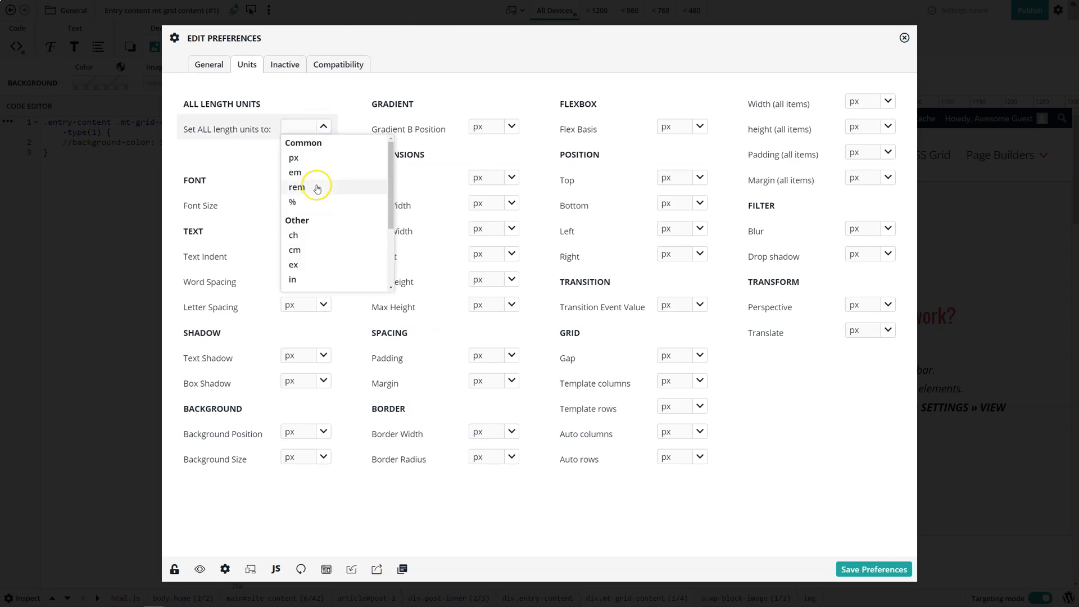
{"action": "left_click", "coordinate": [318, 188]}
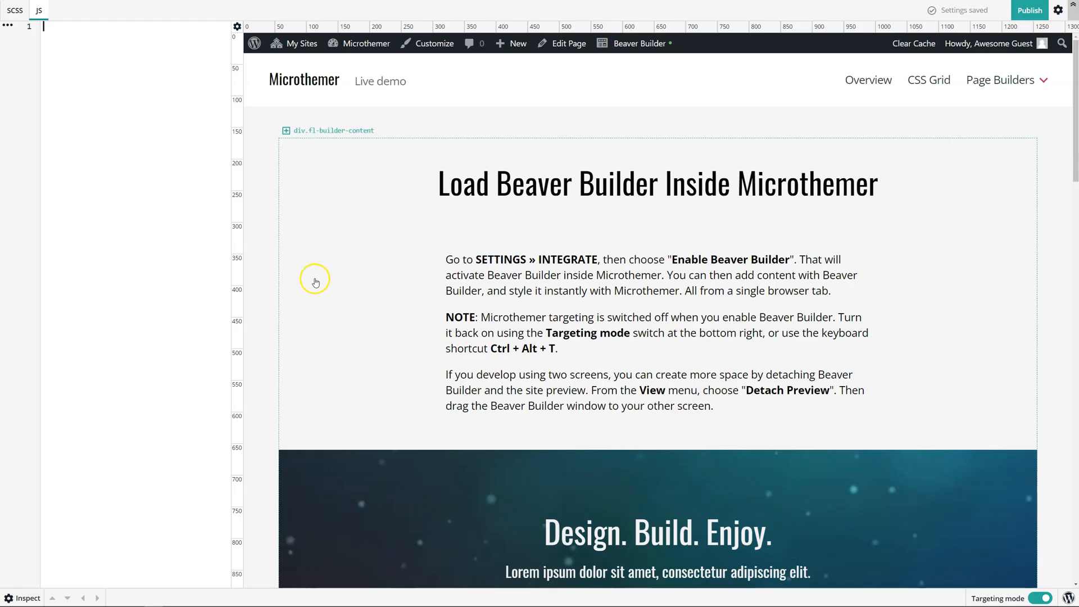
Set the background position of the Div (#1) heading 4 selector to 1rem
{"action": "left_click", "coordinate": [482, 167]}
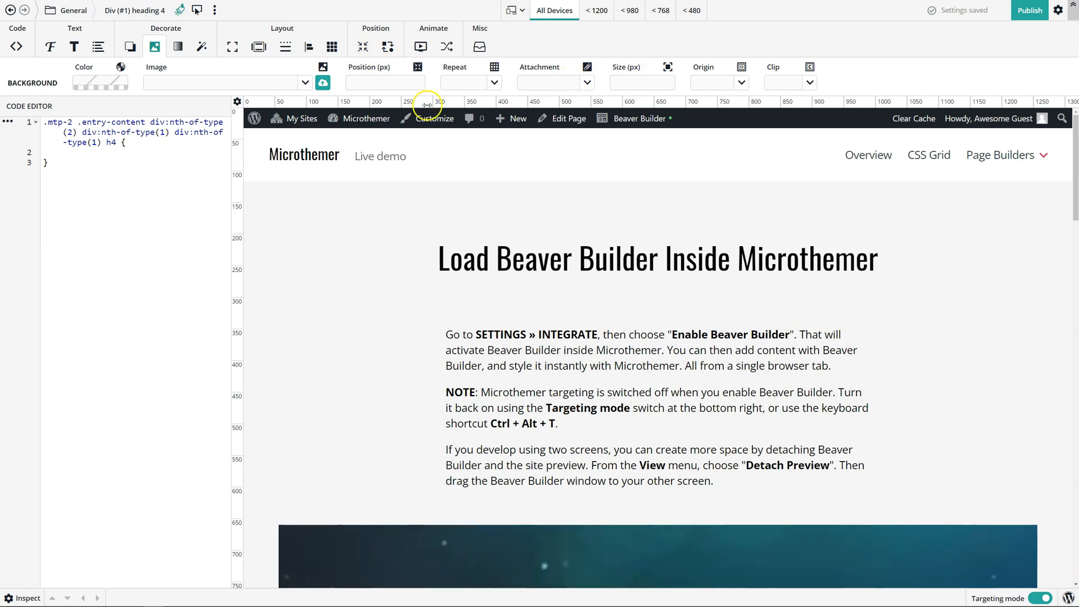
{"action": "left_click", "coordinate": [384, 87]}
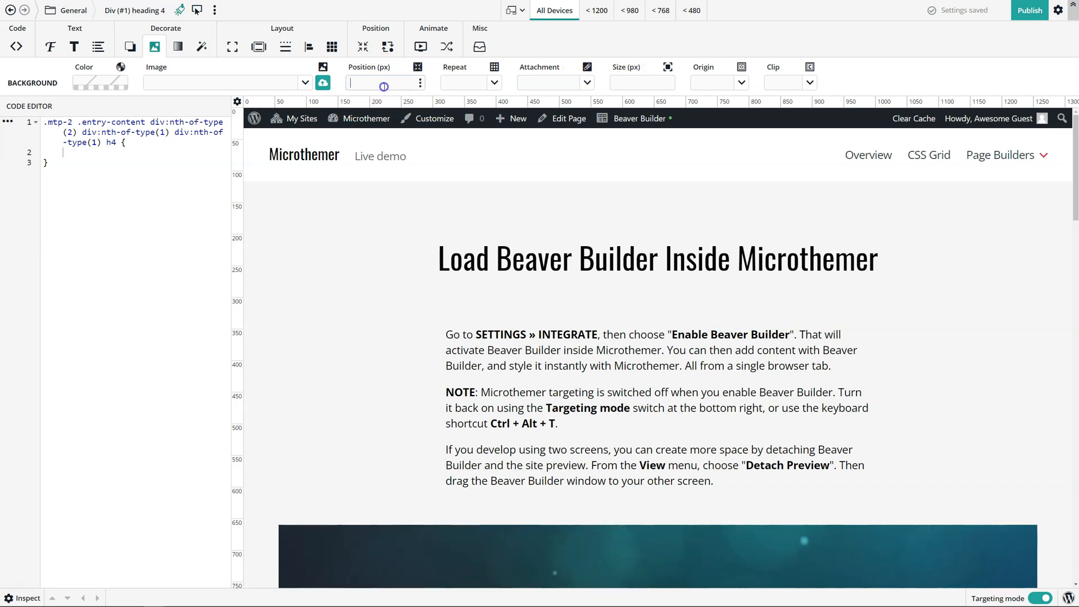
{"action": "type", "text": "1rem"}
{"action": "key", "text": "Return"}
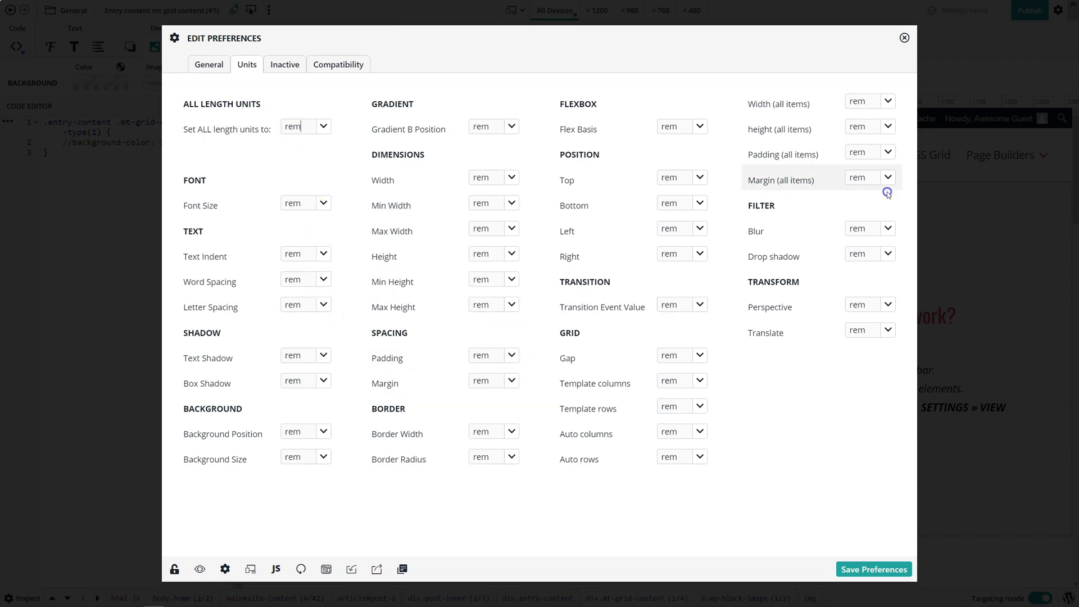
Examine the inactive preferences, including the code for manually loading Microthemer styles and the alternative plugin download
{"action": "left_click", "coordinate": [285, 65]}
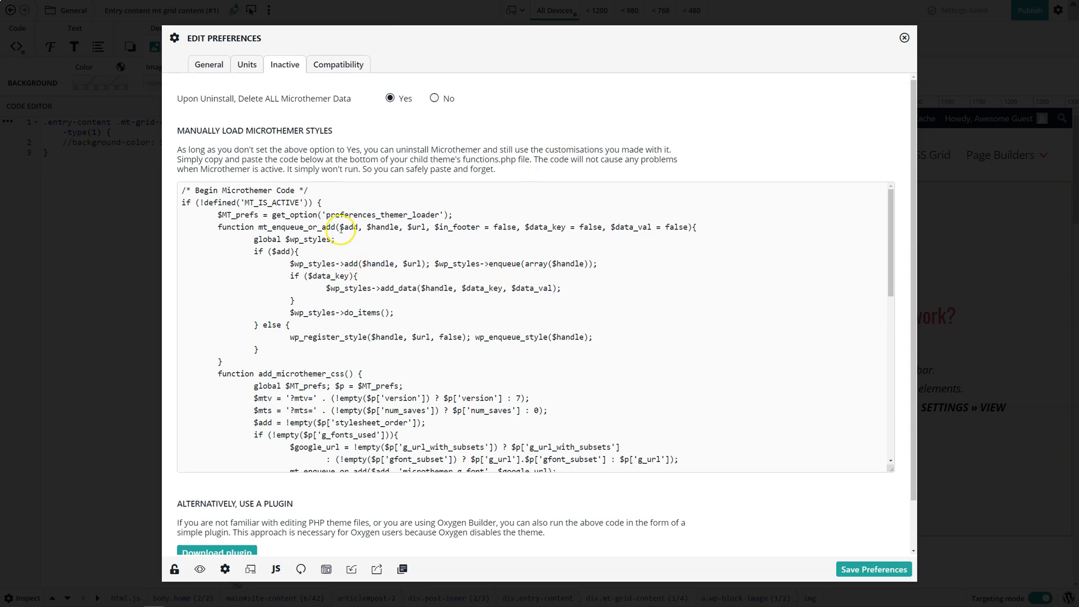
{"action": "scroll", "coordinate": [393, 236], "scroll_direction": "down", "scroll_amount": 5}
{"action": "scroll", "coordinate": [404, 229], "scroll_direction": "up", "scroll_amount": 5}
{"action": "scroll", "coordinate": [405, 230], "scroll_direction": "down", "scroll_amount": 5}
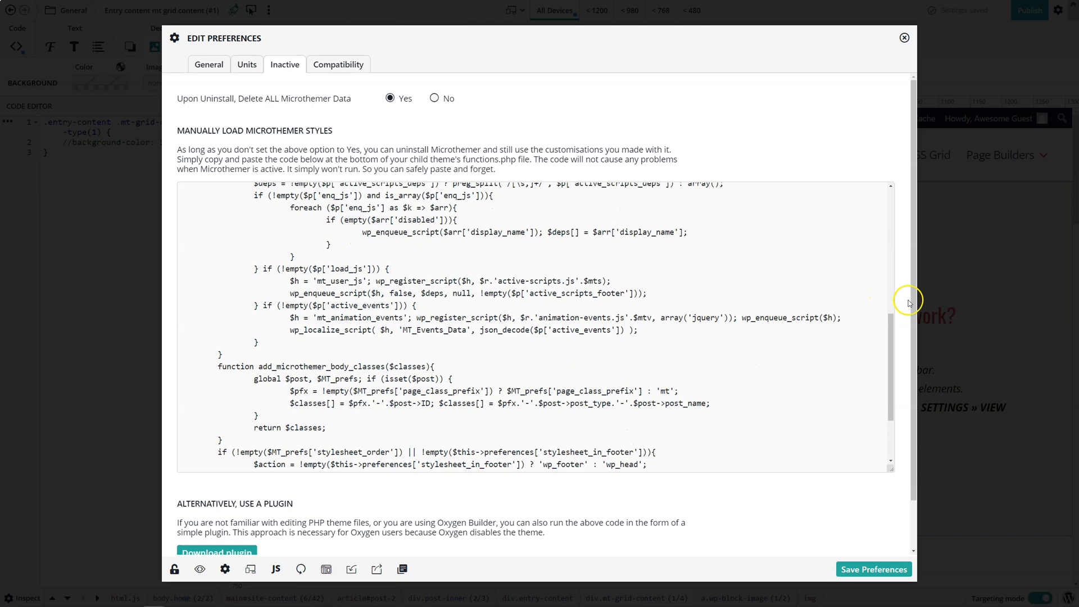
{"action": "scroll", "coordinate": [901, 330], "scroll_direction": "down", "scroll_amount": 1}
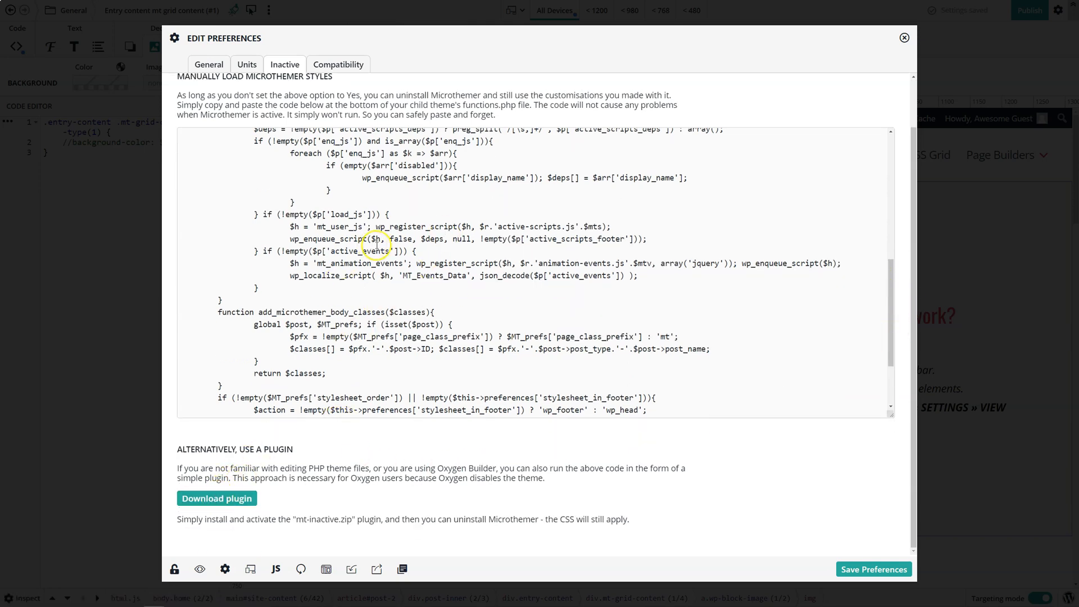
{"action": "left_click", "coordinate": [409, 474]}
{"action": "left_click", "coordinate": [556, 147]}
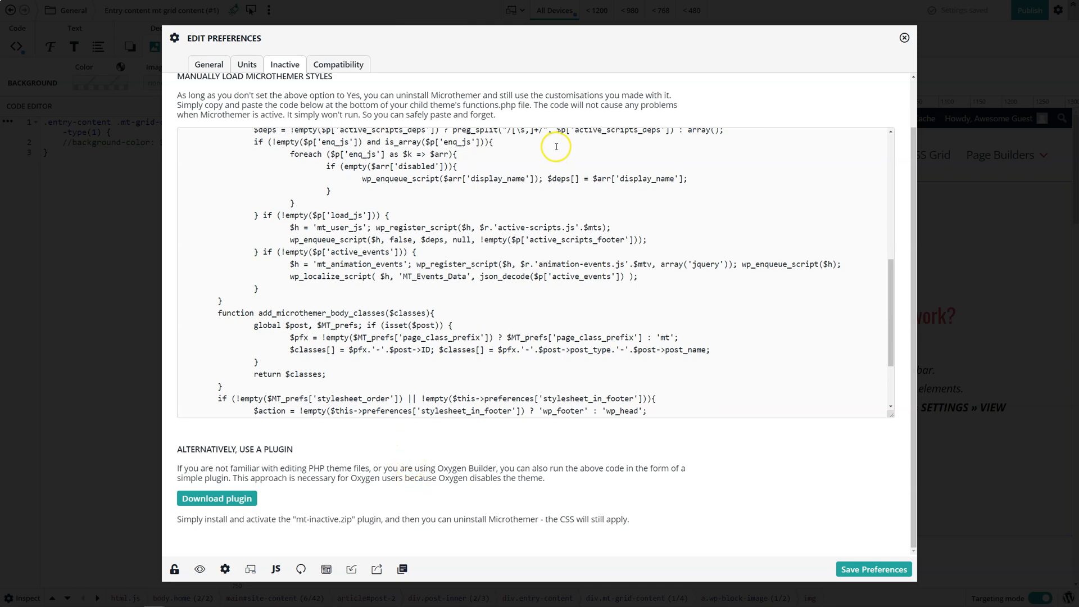
{"action": "scroll", "coordinate": [556, 146], "scroll_direction": "up", "scroll_amount": 10}
Set deletion of all Microthemer data upon uninstall to No and read the description of the legacy jQuery compatibility preference
{"action": "mouse_move", "coordinate": [187, 105]}
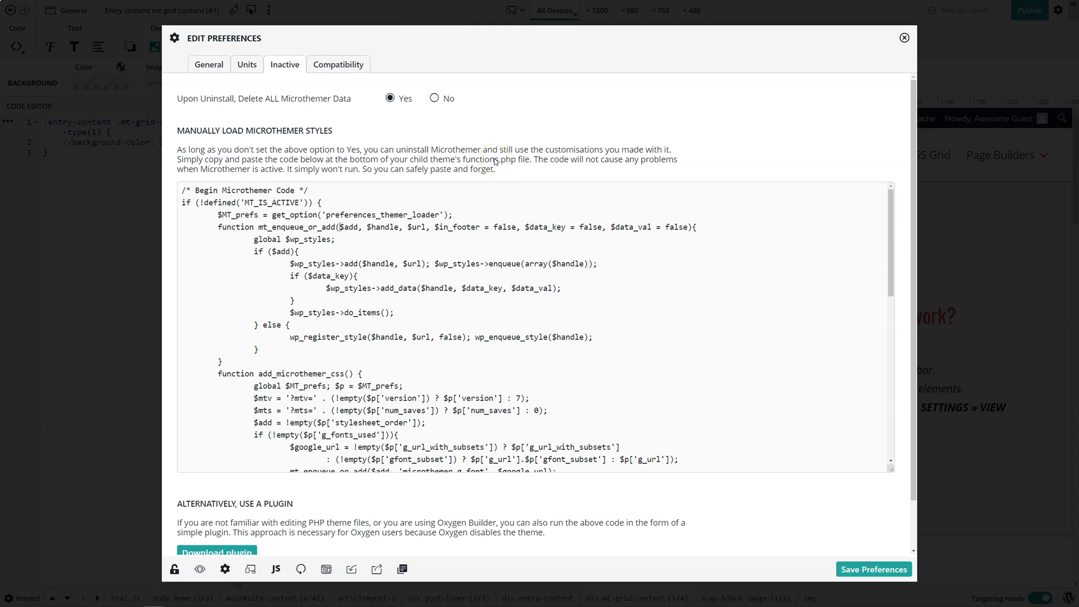
{"action": "left_click", "coordinate": [434, 100]}
{"action": "left_click", "coordinate": [330, 64]}
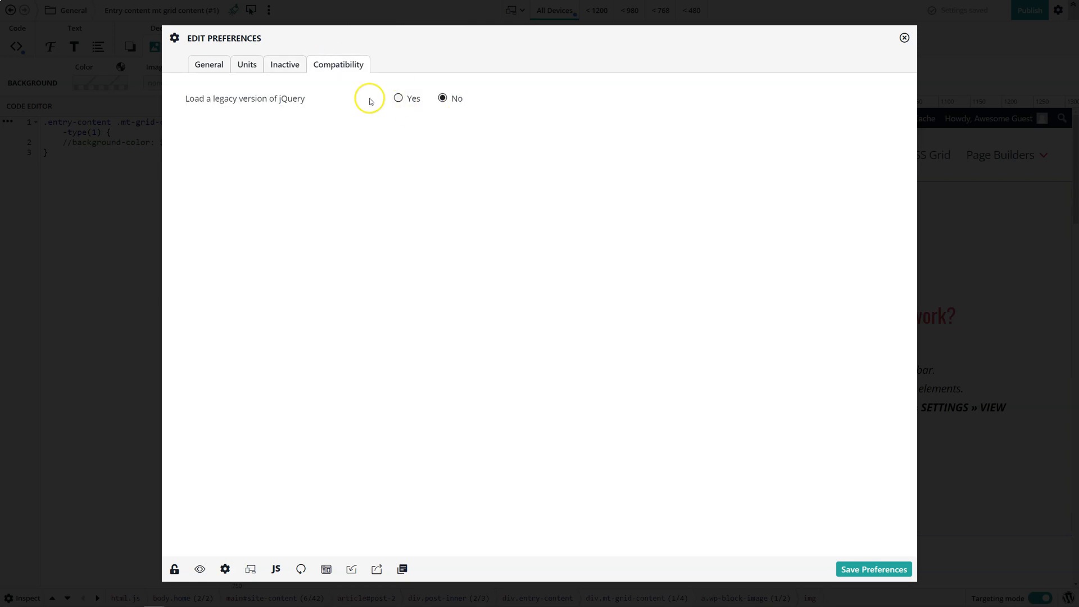
{"action": "mouse_move", "coordinate": [253, 101]}
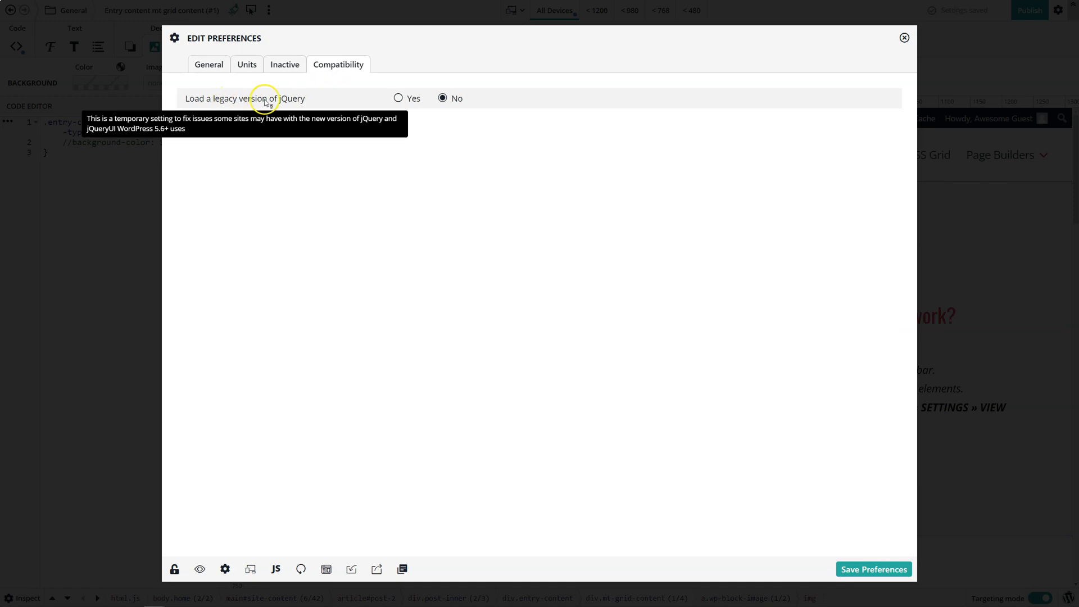